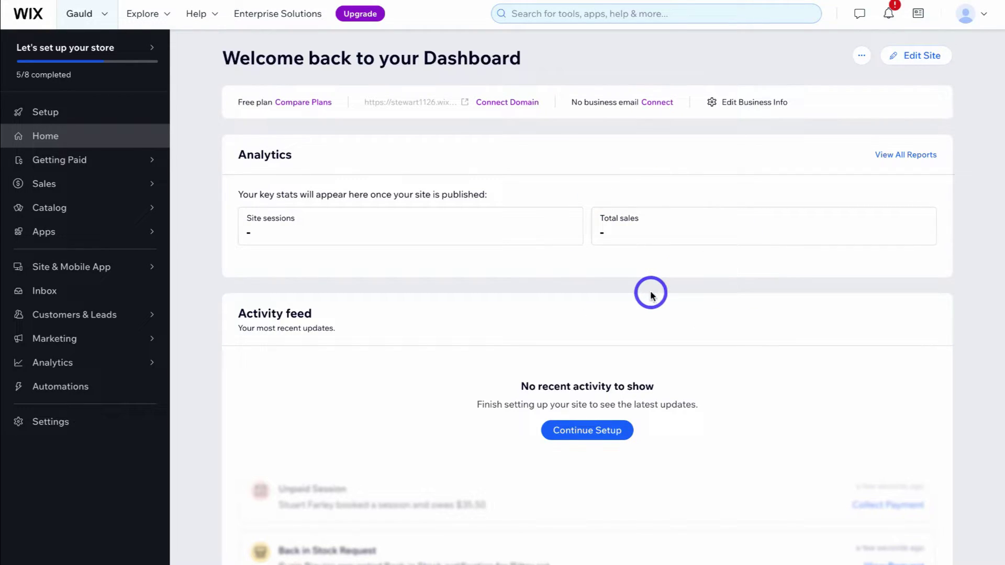
- Open the site for editing and look over the home page's header navigation and hero section text
{"action": "left_click", "coordinate": [922, 58]}
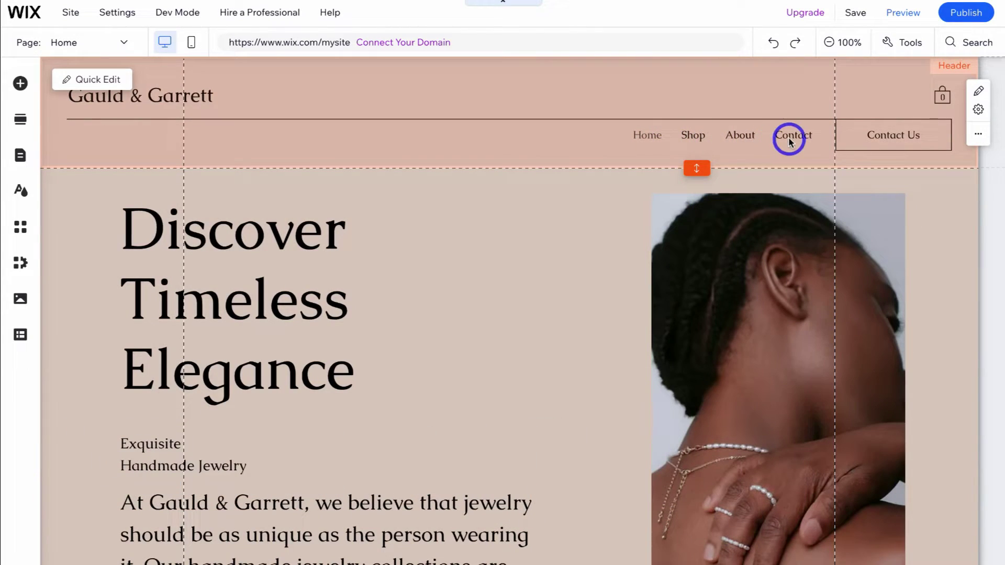
{"action": "scroll", "coordinate": [544, 272], "scroll_direction": "down", "scroll_amount": 4}
{"action": "scroll", "coordinate": [523, 261], "scroll_direction": "up", "scroll_amount": 2}
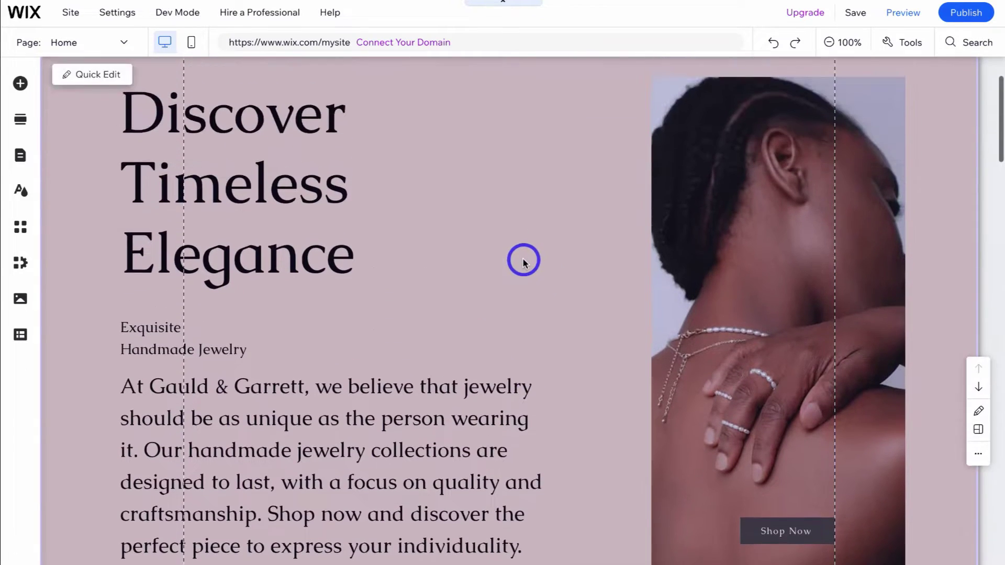
{"action": "scroll", "coordinate": [290, 199], "scroll_direction": "down", "scroll_amount": 3}
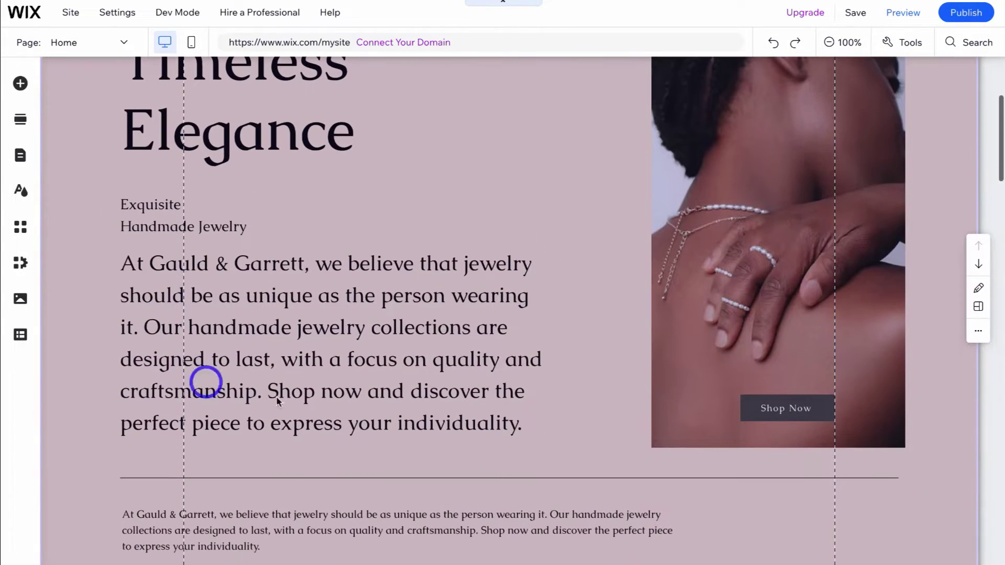
{"action": "scroll", "coordinate": [399, 336], "scroll_direction": "up", "scroll_amount": 5}
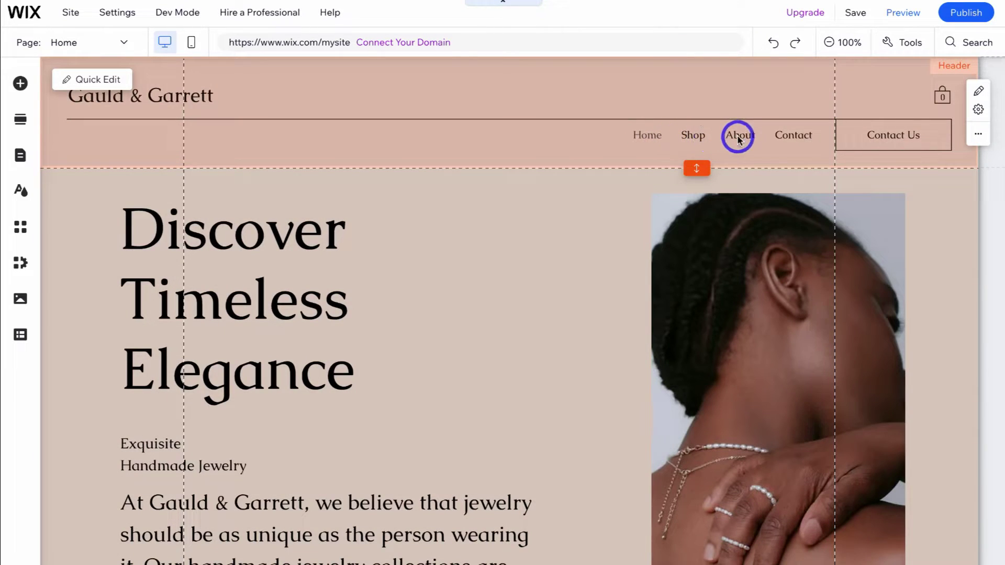
{"action": "scroll", "coordinate": [442, 253], "scroll_direction": "down", "scroll_amount": 3}
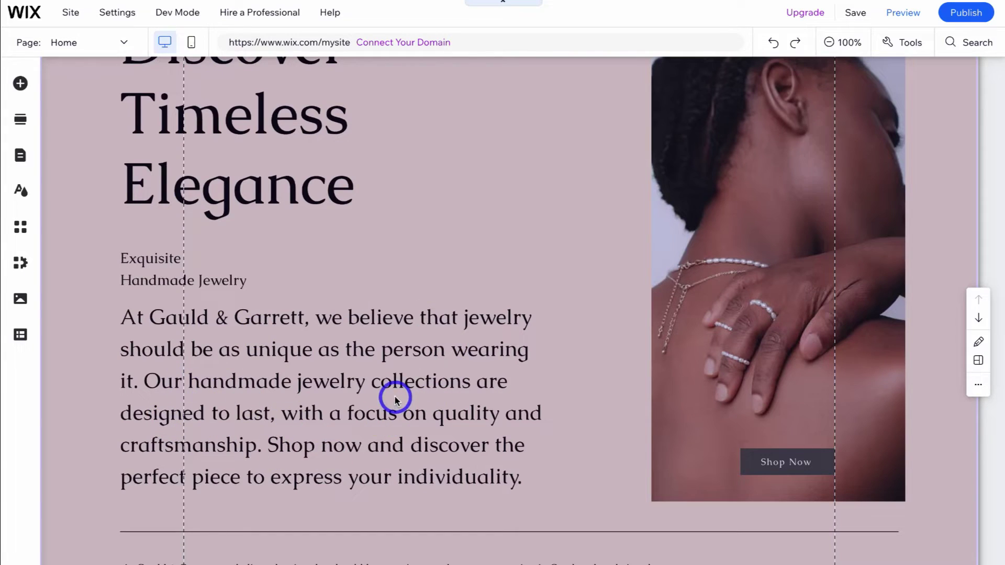
{"action": "scroll", "coordinate": [398, 390], "scroll_direction": "down", "scroll_amount": 1}
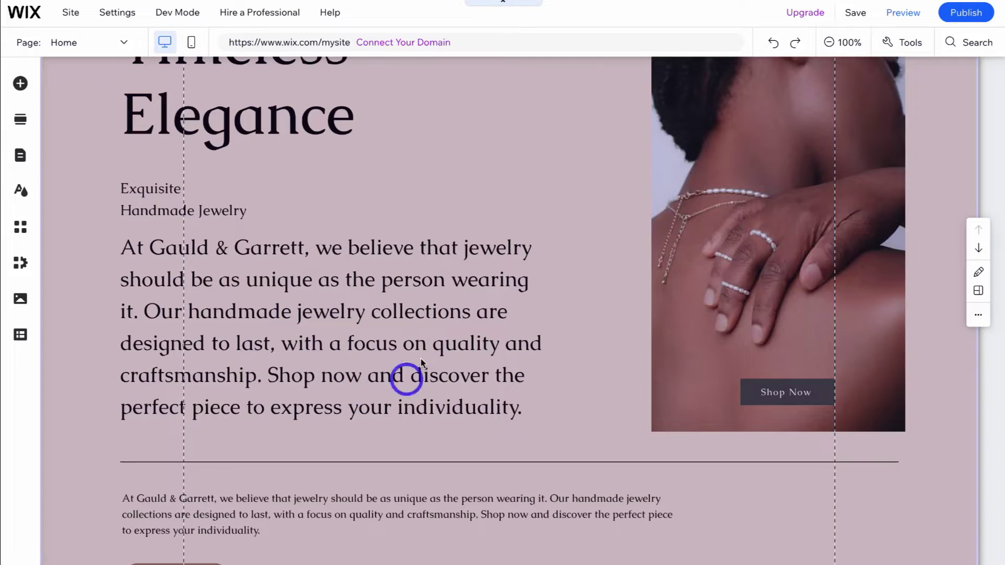
{"action": "scroll", "coordinate": [348, 372], "scroll_direction": "down", "scroll_amount": 2}
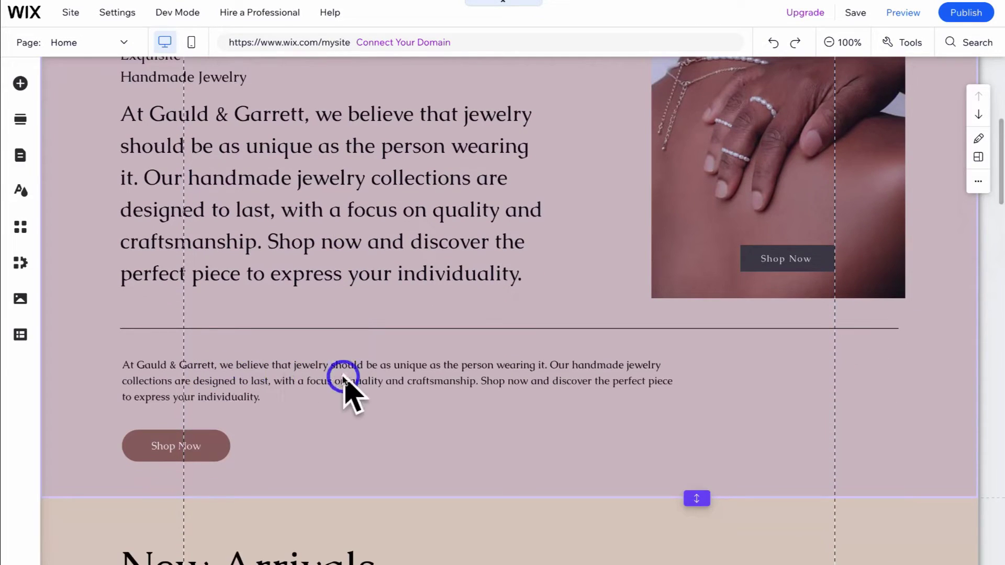
- Examine the home page's headings, introductory text, New Arrivals products and Book a Consultation section for search-relevant wording
{"action": "scroll", "coordinate": [343, 375], "scroll_direction": "up", "scroll_amount": 2}
{"action": "scroll", "coordinate": [407, 271], "scroll_direction": "up", "scroll_amount": 1}
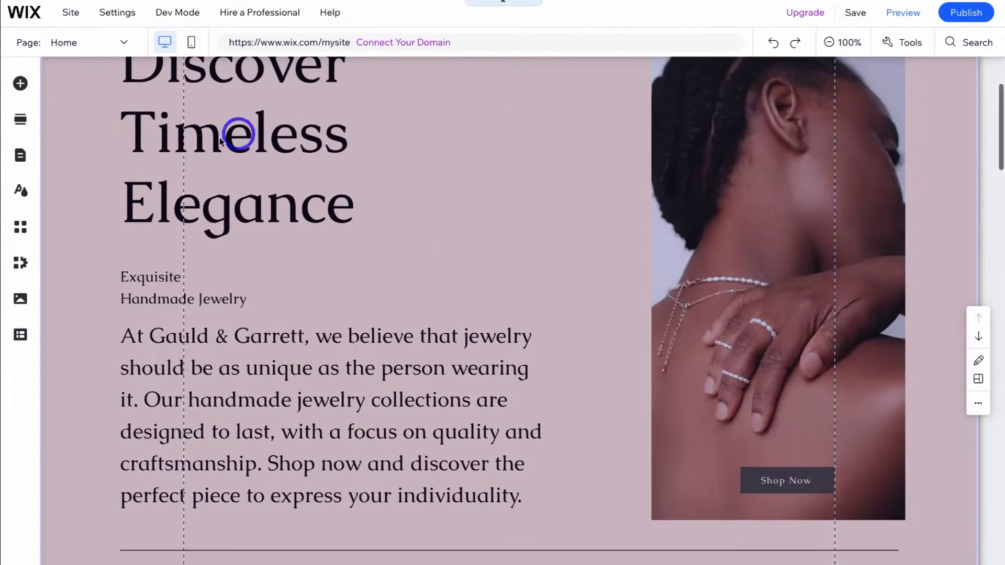
{"action": "scroll", "coordinate": [326, 495], "scroll_direction": "down", "scroll_amount": 2}
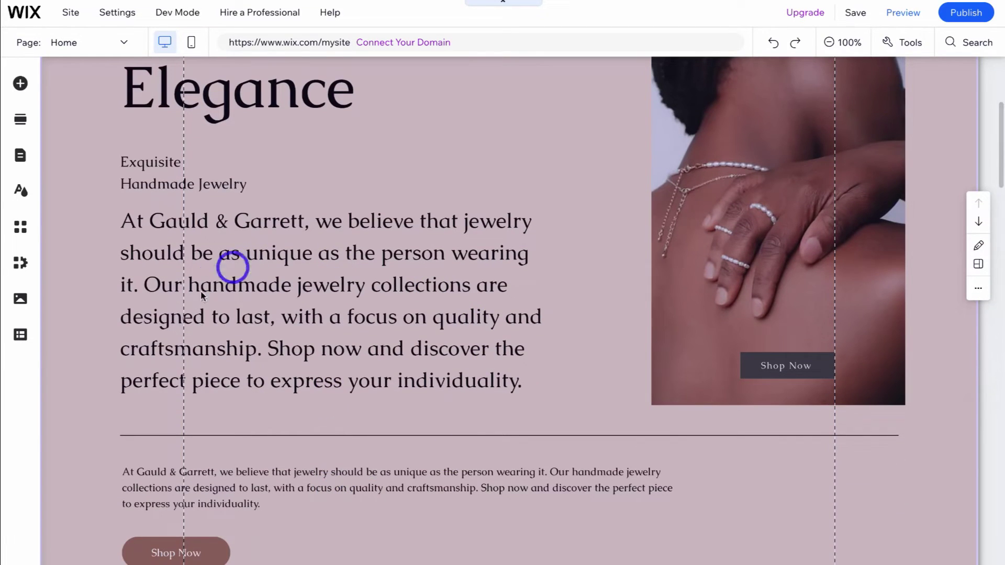
{"action": "scroll", "coordinate": [348, 334], "scroll_direction": "down", "scroll_amount": 1}
{"action": "scroll", "coordinate": [350, 335], "scroll_direction": "down", "scroll_amount": 20}
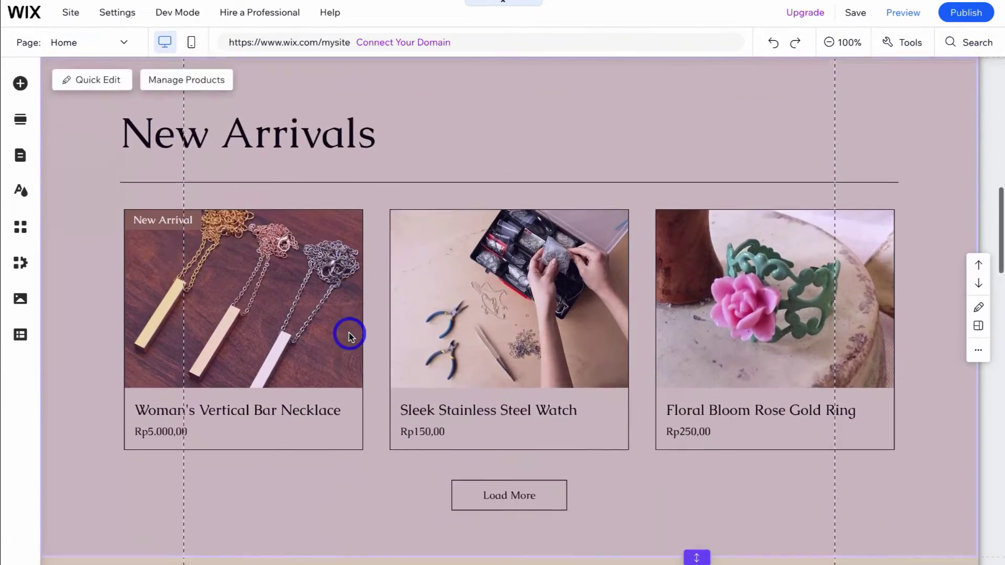
{"action": "scroll", "coordinate": [349, 335], "scroll_direction": "down", "scroll_amount": 3}
{"action": "scroll", "coordinate": [349, 335], "scroll_direction": "up", "scroll_amount": 18}
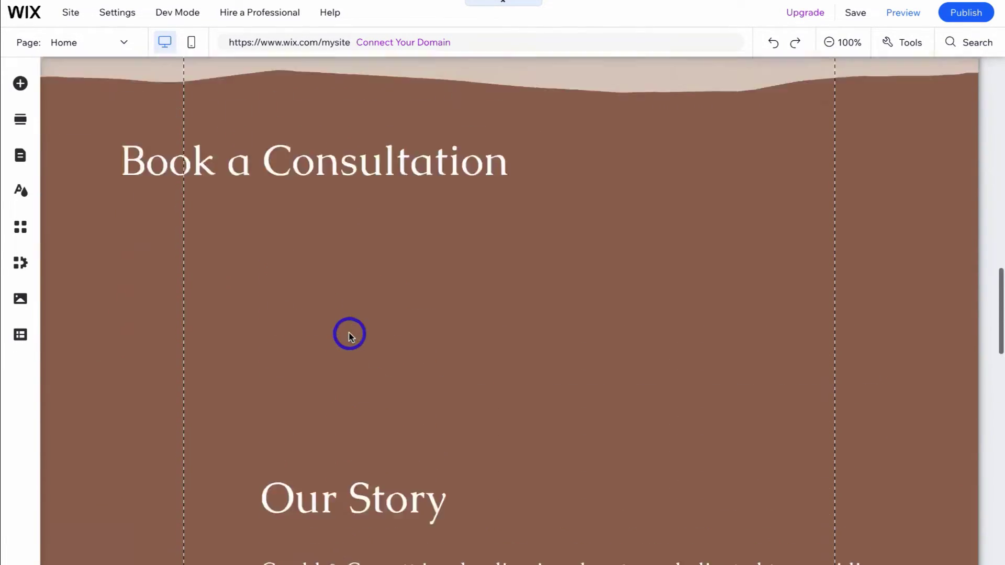
{"action": "scroll", "coordinate": [348, 331], "scroll_direction": "up", "scroll_amount": 5}
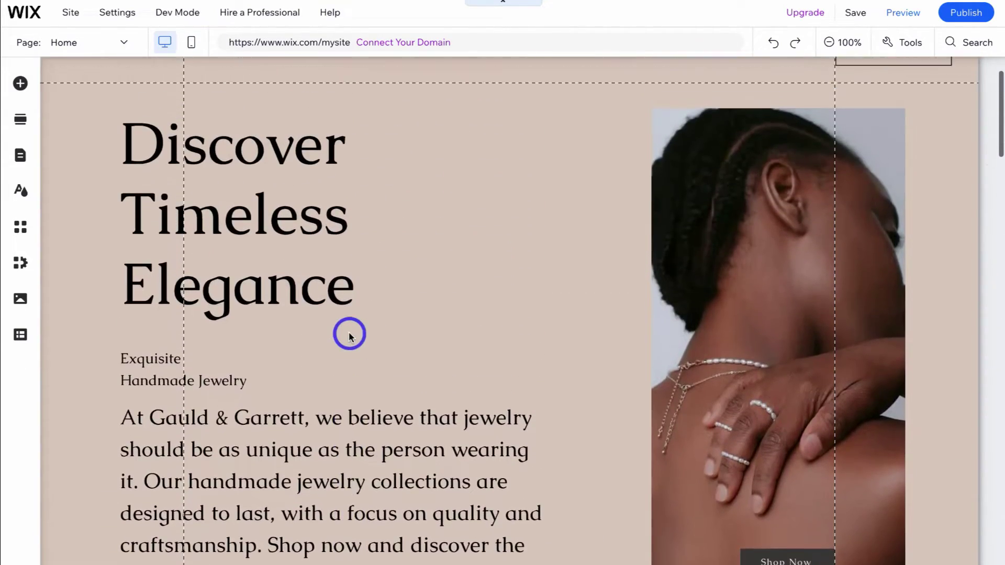
{"action": "scroll", "coordinate": [348, 330], "scroll_direction": "down", "scroll_amount": 1}
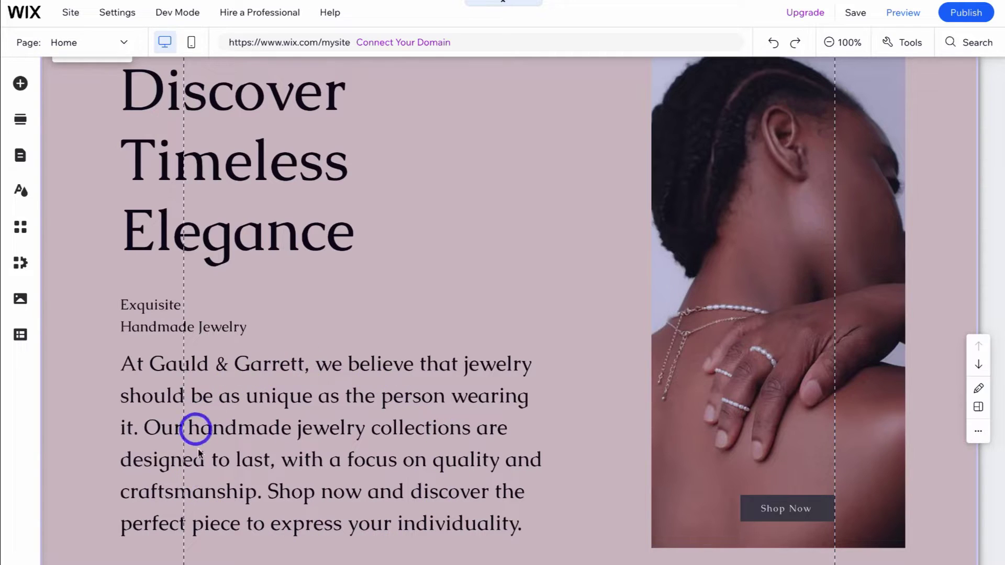
{"action": "scroll", "coordinate": [393, 459], "scroll_direction": "down", "scroll_amount": 1}
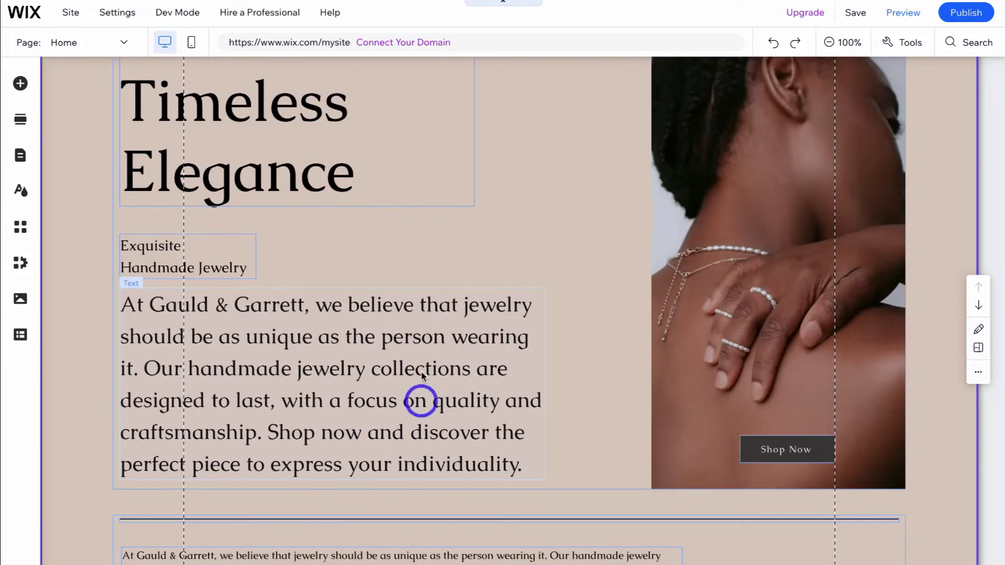
- Open the large hero paragraph for editing and highlight the phrases "Gauld & Garrett" and "handmade jewelry" in it
{"action": "left_click", "coordinate": [372, 366]}
{"action": "left_click", "coordinate": [144, 257]}
{"action": "left_click", "coordinate": [237, 335]}
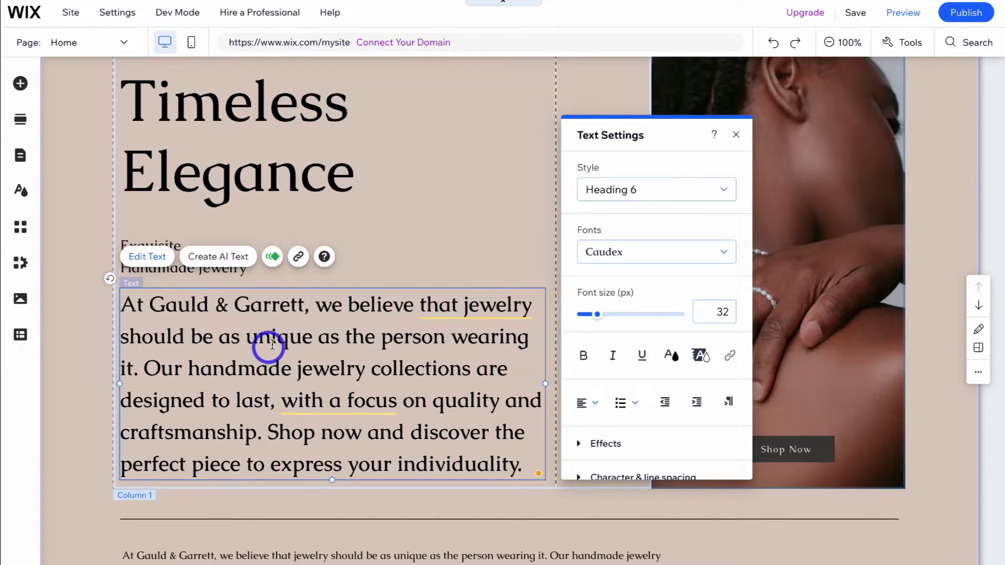
{"action": "left_click_drag", "start_coordinate": [307, 304], "coordinate": [153, 302]}
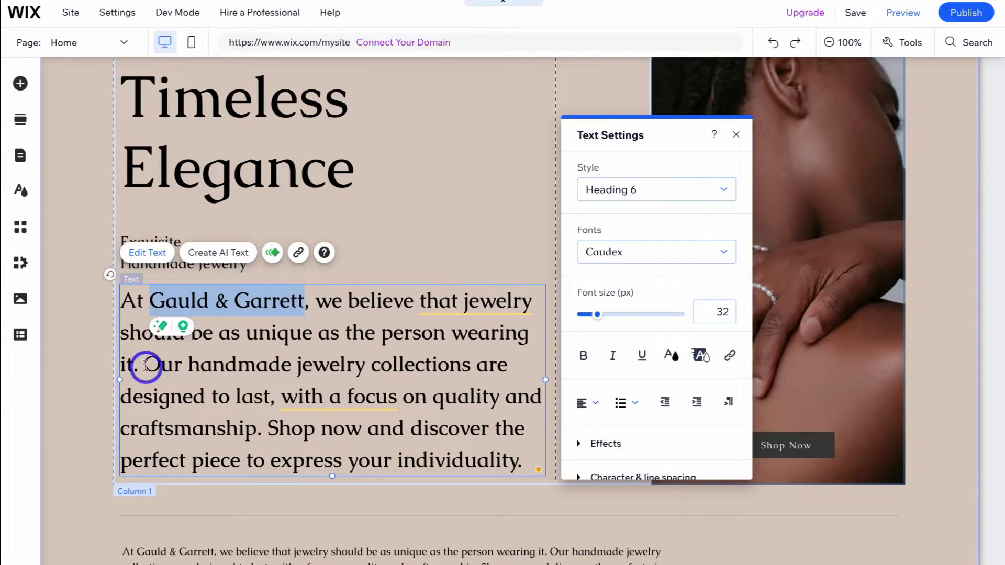
{"action": "left_click_drag", "start_coordinate": [189, 363], "coordinate": [364, 367]}
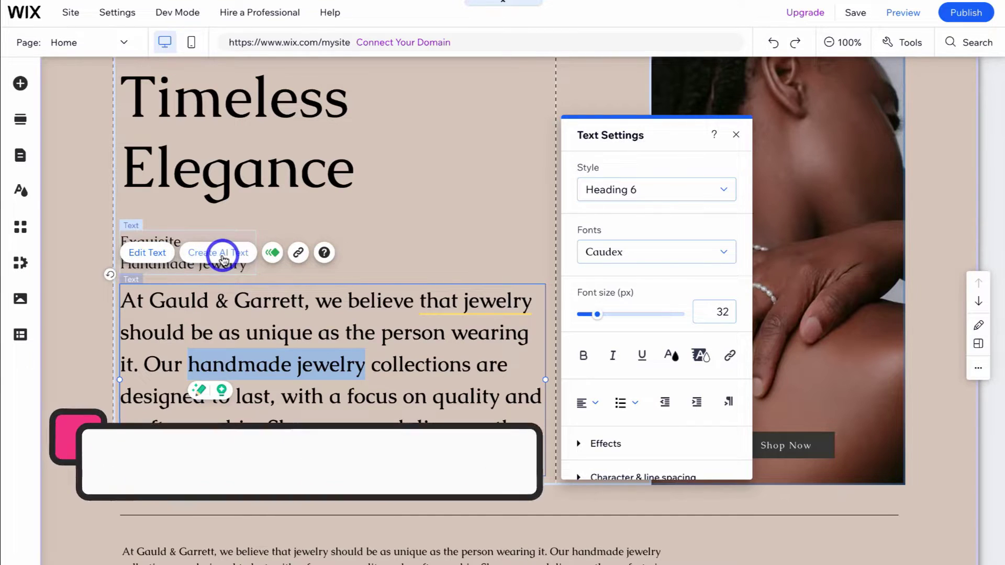
- Brief the AI Text Creator to introduce the business in a paragraph with the keywords handmade jewelry, womans necklaces and New Zealand materials
{"action": "left_click", "coordinate": [221, 253]}
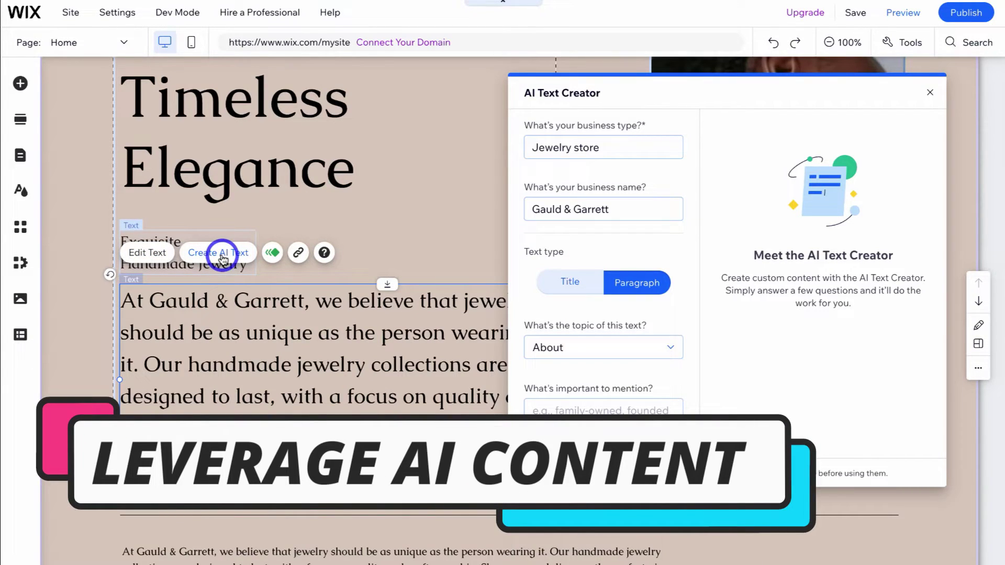
{"action": "left_click", "coordinate": [575, 419]}
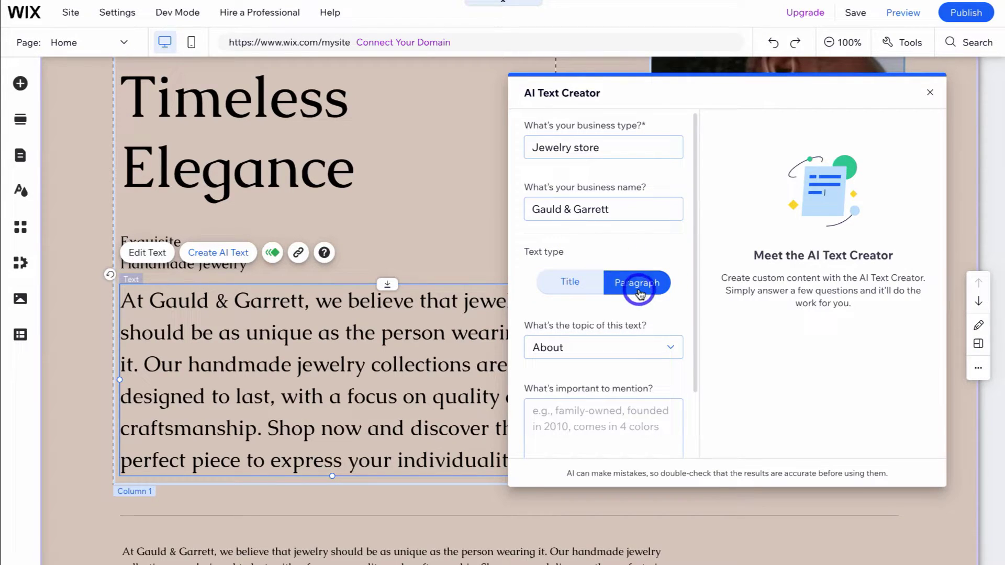
{"action": "scroll", "coordinate": [613, 343], "scroll_direction": "down", "scroll_amount": 2}
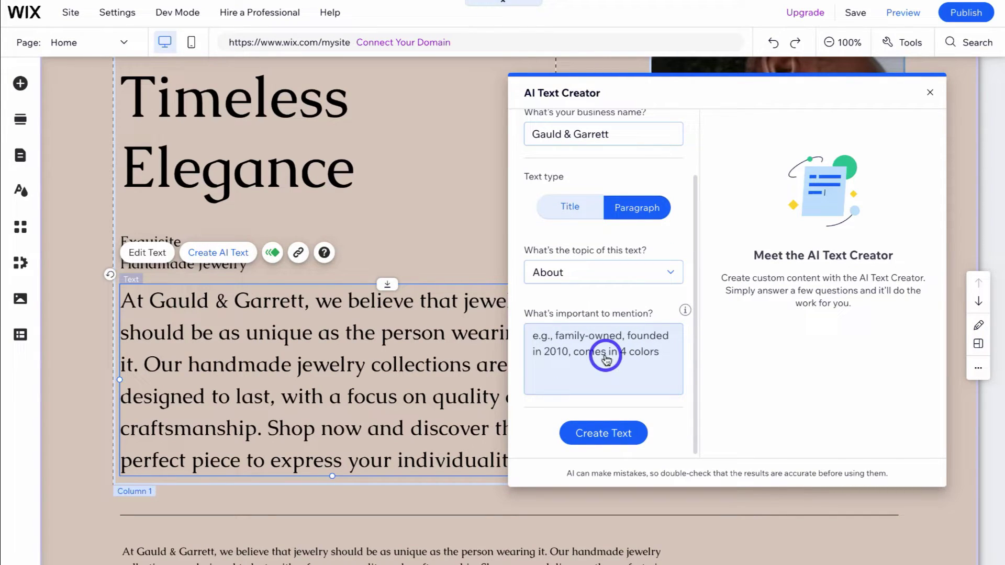
{"action": "left_click", "coordinate": [606, 359]}
{"action": "type", "text": "Introduce our business and include the following keywords, handmade jewelry, womans necklaces,"}
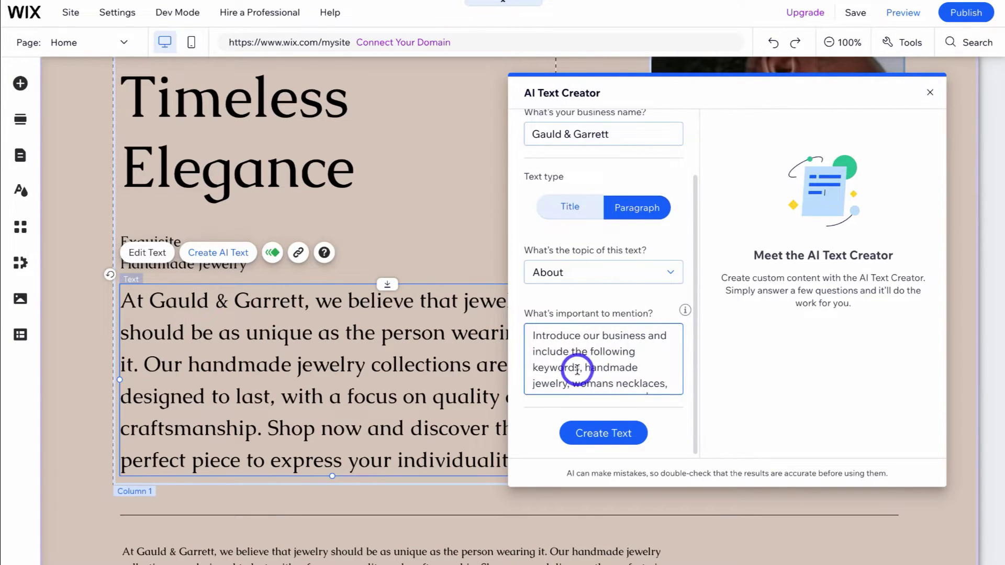
{"action": "scroll", "coordinate": [647, 375], "scroll_direction": "down", "scroll_amount": 1}
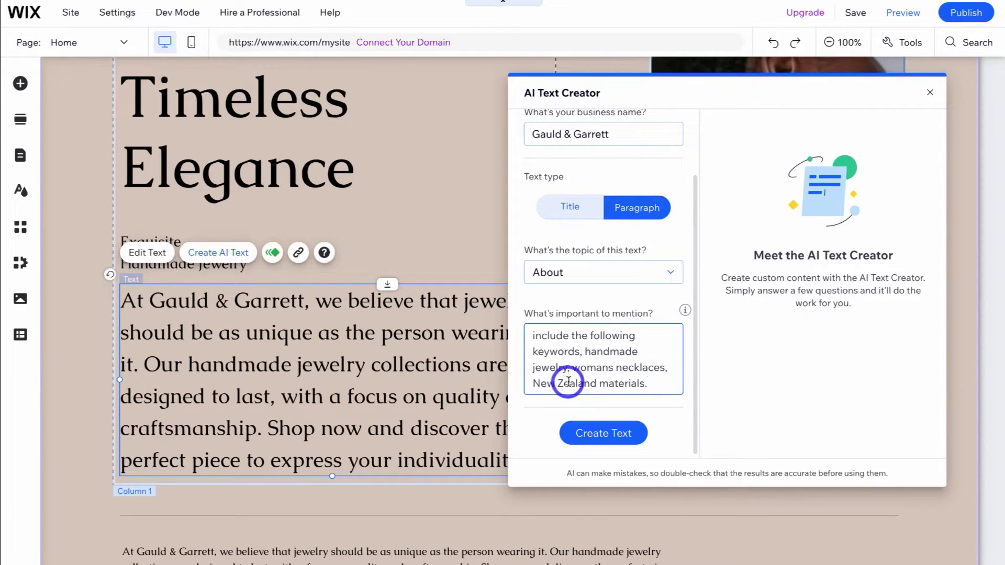
{"action": "scroll", "coordinate": [633, 369], "scroll_direction": "up", "scroll_amount": 1}
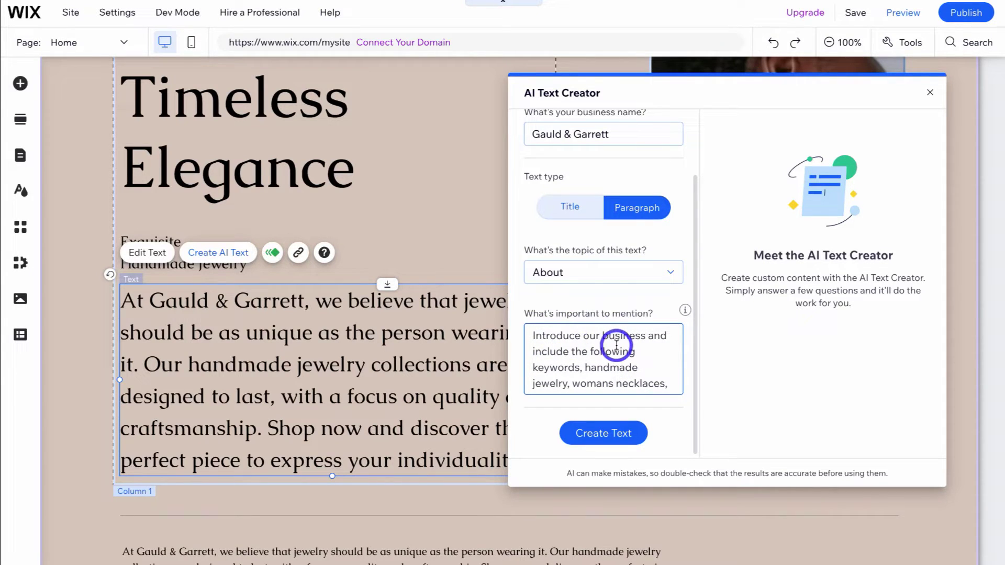
{"action": "scroll", "coordinate": [651, 351], "scroll_direction": "down", "scroll_amount": 1}
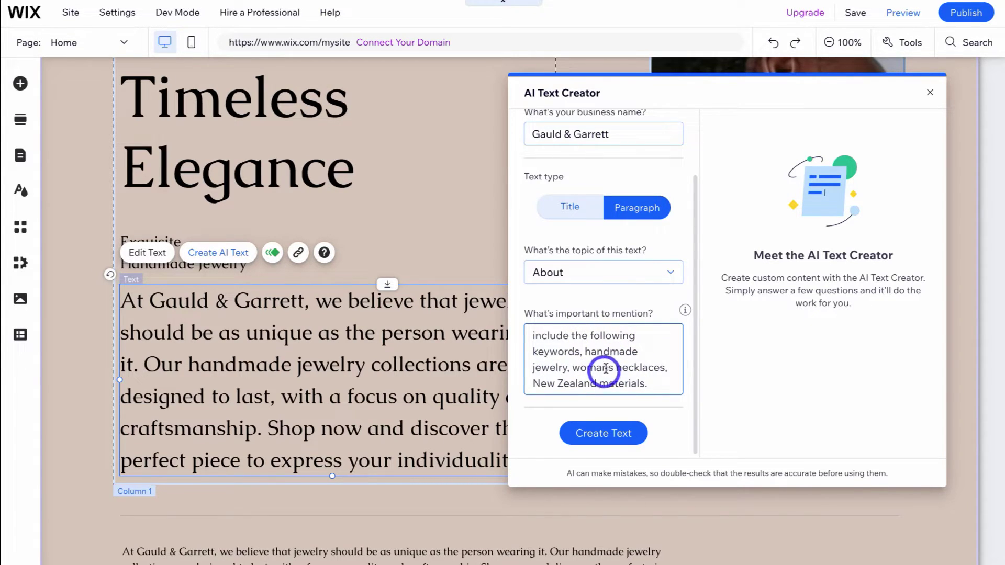
- Generate the AI paragraph options, review the suggested texts and close the AI Text Creator without using one
{"action": "left_click", "coordinate": [592, 433]}
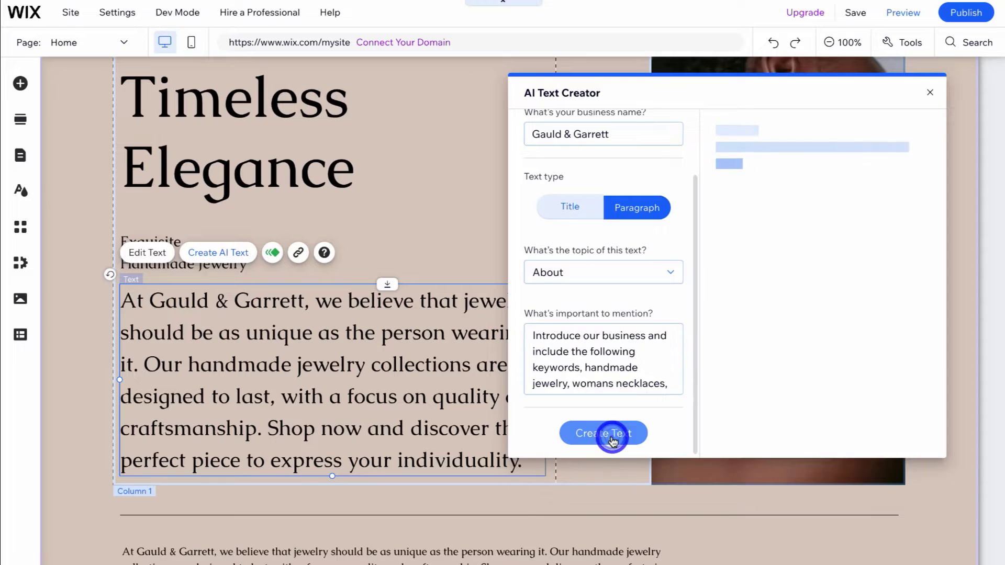
{"action": "mouse_move", "coordinate": [778, 296]}
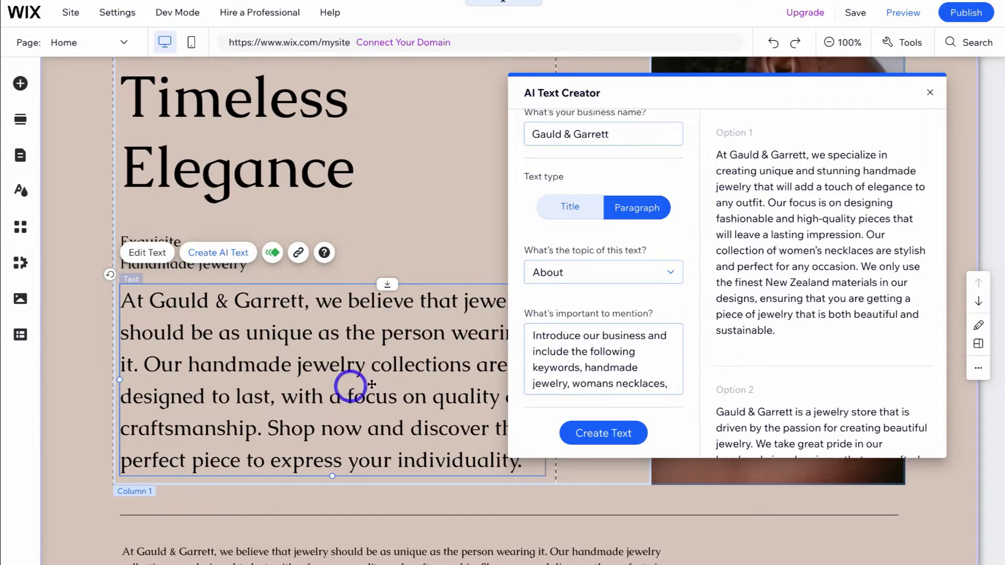
{"action": "scroll", "coordinate": [769, 287], "scroll_direction": "down", "scroll_amount": 5}
{"action": "scroll", "coordinate": [774, 293], "scroll_direction": "down", "scroll_amount": 4}
{"action": "scroll", "coordinate": [773, 293], "scroll_direction": "up", "scroll_amount": 10}
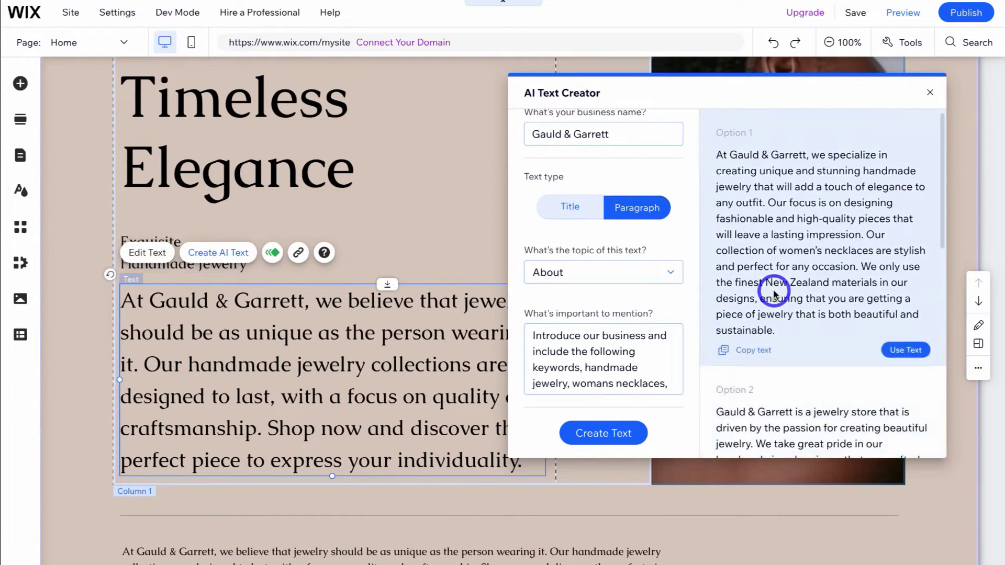
{"action": "scroll", "coordinate": [787, 302], "scroll_direction": "down", "scroll_amount": 6}
{"action": "scroll", "coordinate": [783, 307], "scroll_direction": "up", "scroll_amount": 3}
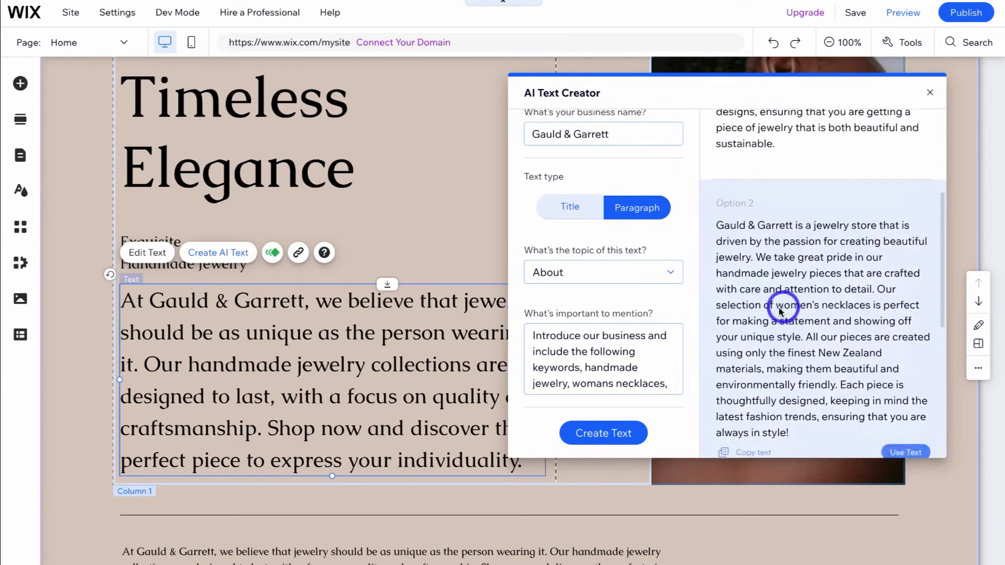
{"action": "scroll", "coordinate": [781, 308], "scroll_direction": "up", "scroll_amount": 3}
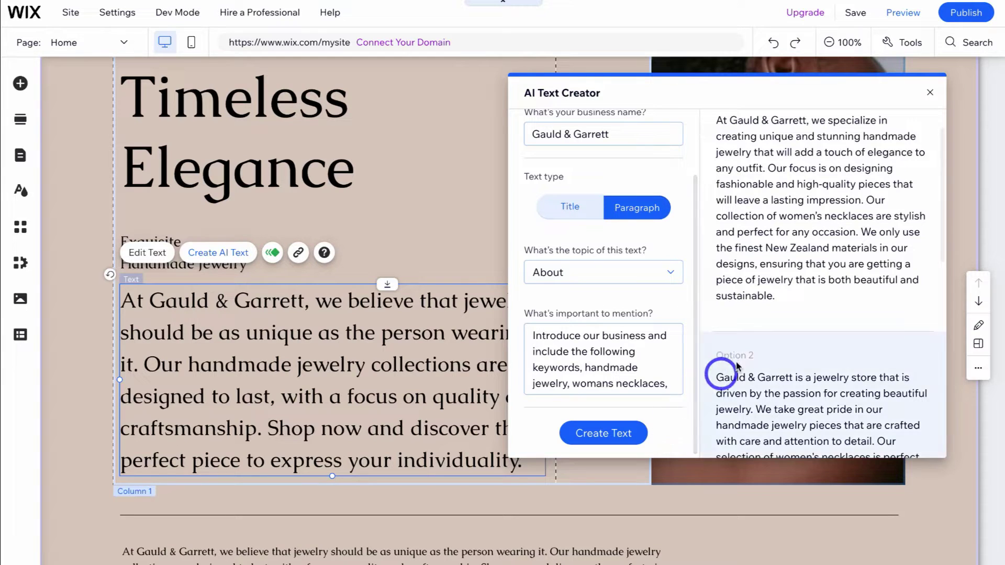
{"action": "left_click", "coordinate": [929, 93]}
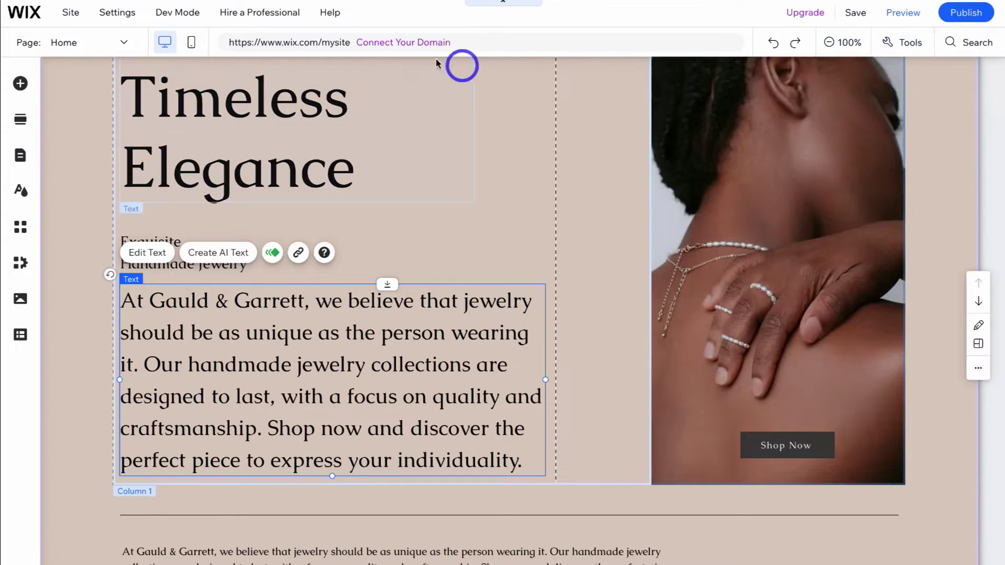
{"action": "left_click", "coordinate": [69, 16]}
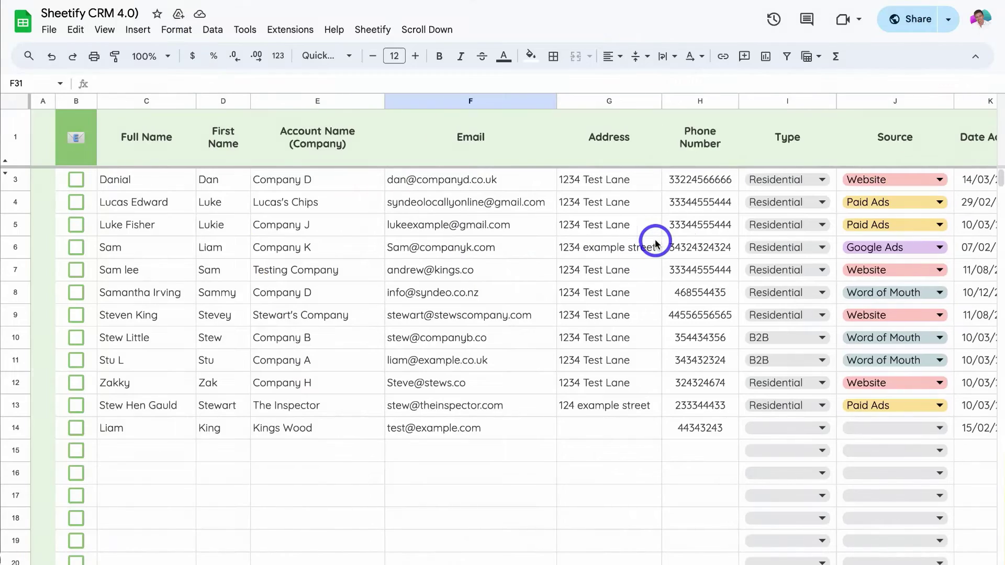
{"action": "scroll", "coordinate": [652, 240], "scroll_direction": "right", "scroll_amount": 5}
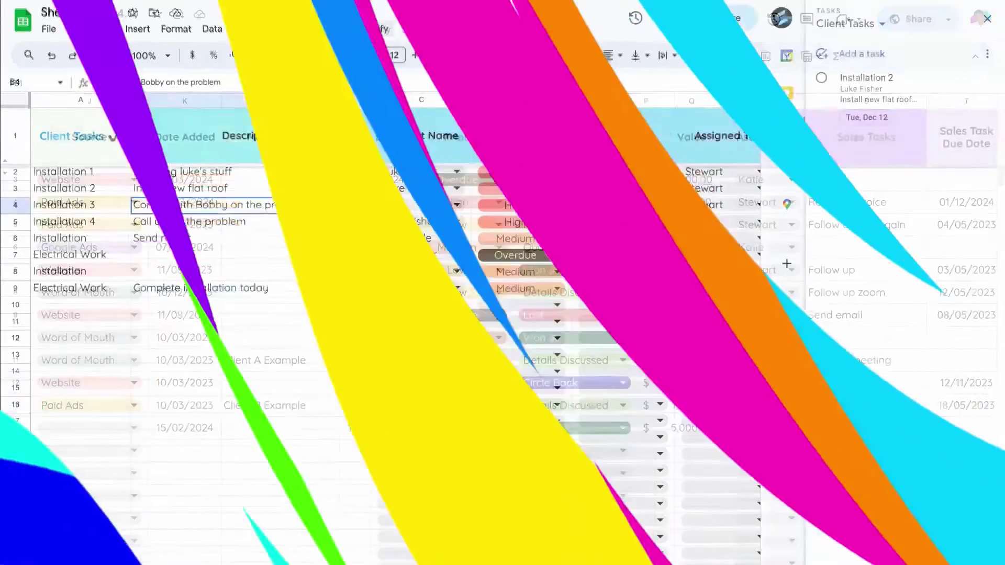
{"action": "left_click", "coordinate": [370, 28]}
{"action": "mouse_move", "coordinate": [445, 51]}
{"action": "left_click", "coordinate": [649, 82]}
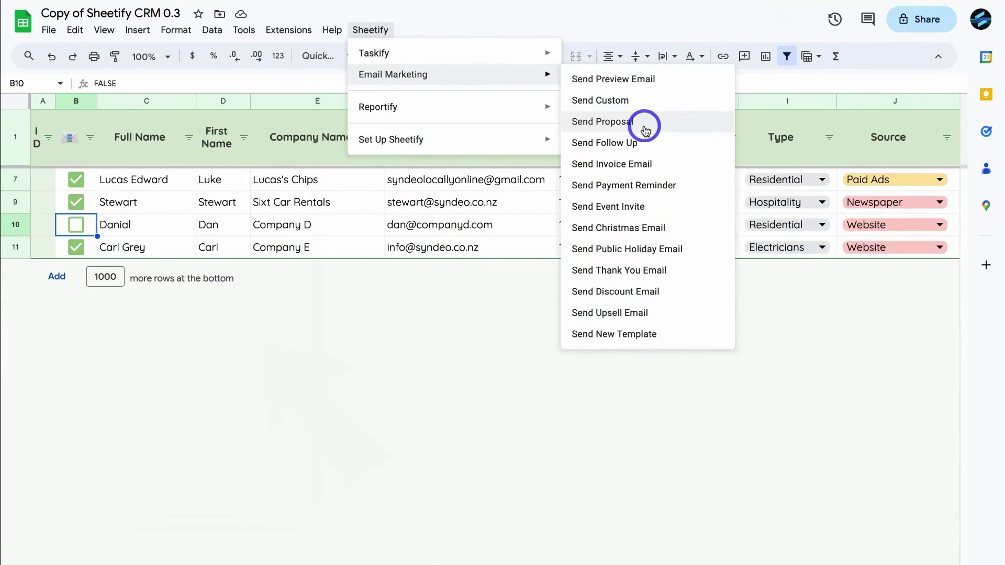
{"action": "left_click", "coordinate": [701, 188]}
{"action": "left_click", "coordinate": [598, 343]}
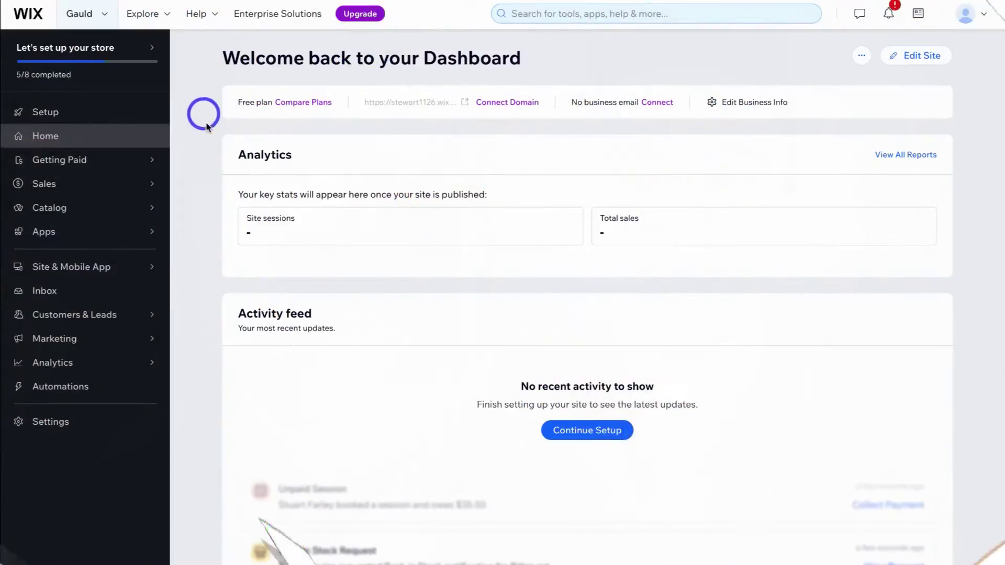
- Open the SEO settings for the site's main pages and expand the default Basics & social share settings for editing
{"action": "mouse_move", "coordinate": [101, 270]}
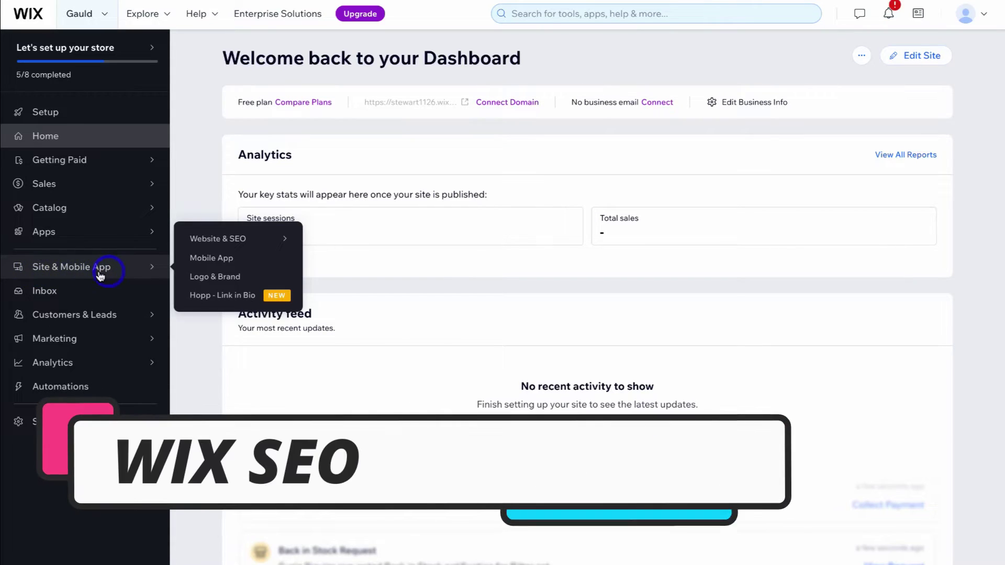
{"action": "mouse_move", "coordinate": [199, 243]}
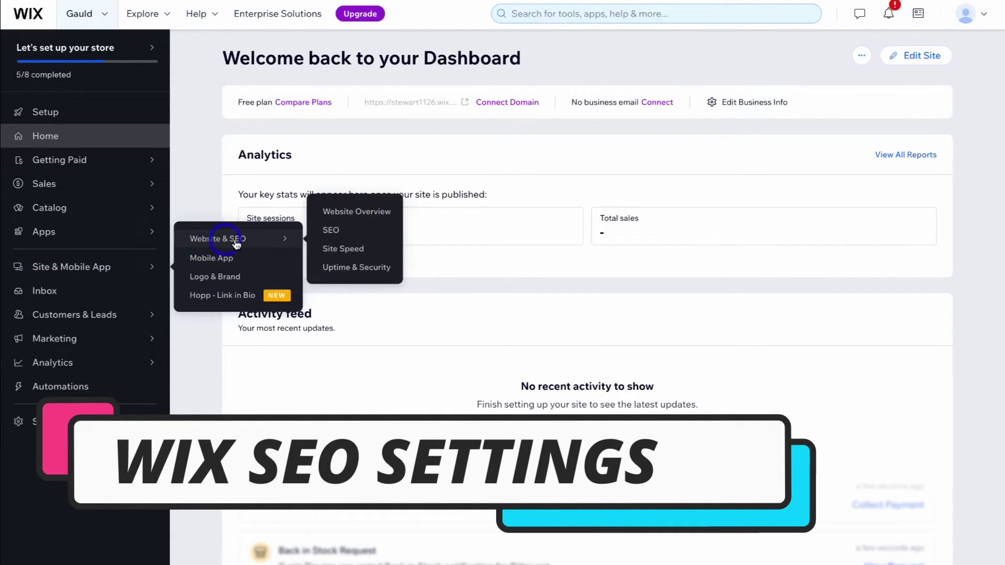
{"action": "left_click", "coordinate": [367, 231]}
{"action": "scroll", "coordinate": [371, 231], "scroll_direction": "down", "scroll_amount": 3}
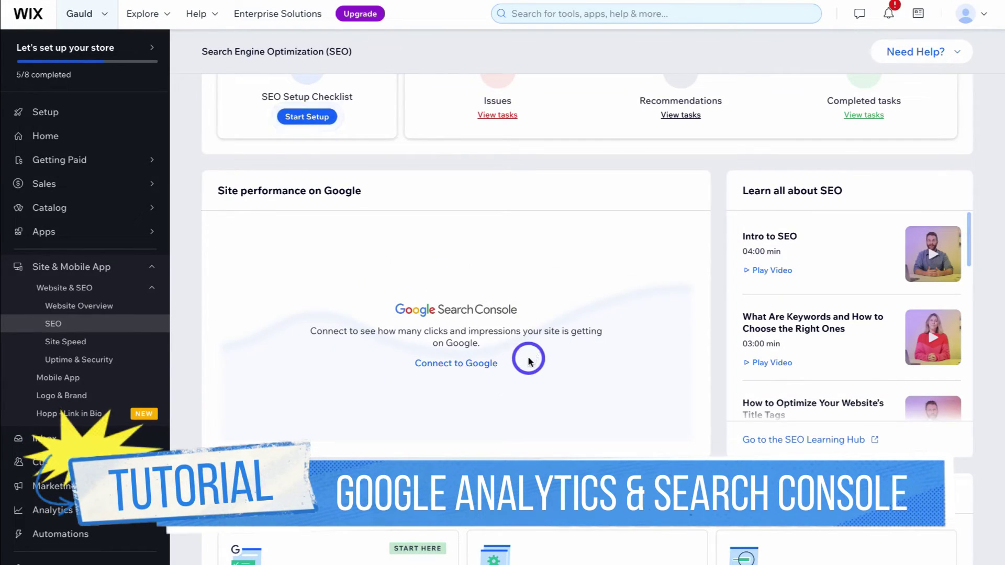
{"action": "scroll", "coordinate": [528, 361], "scroll_direction": "down", "scroll_amount": 4}
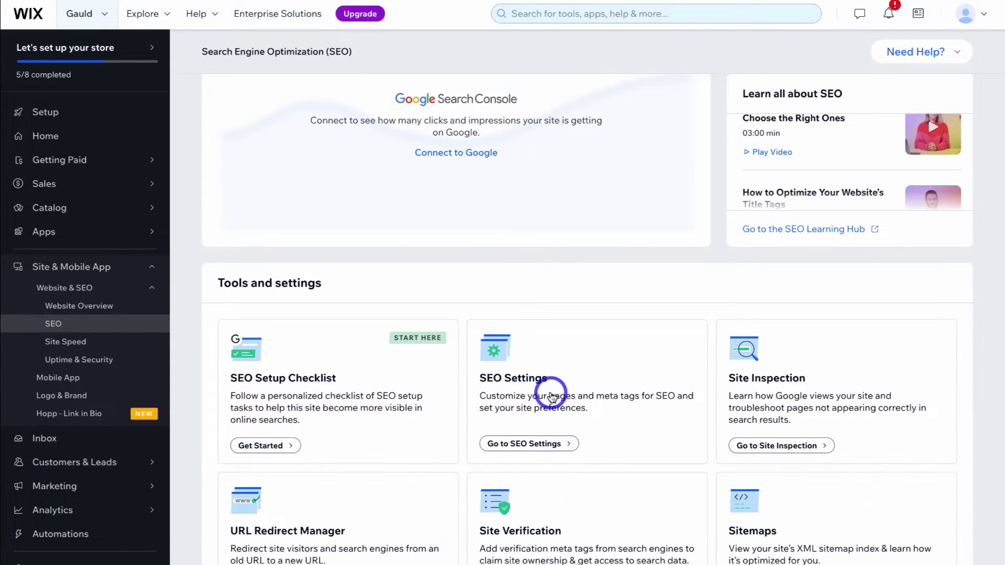
{"action": "left_click", "coordinate": [536, 443]}
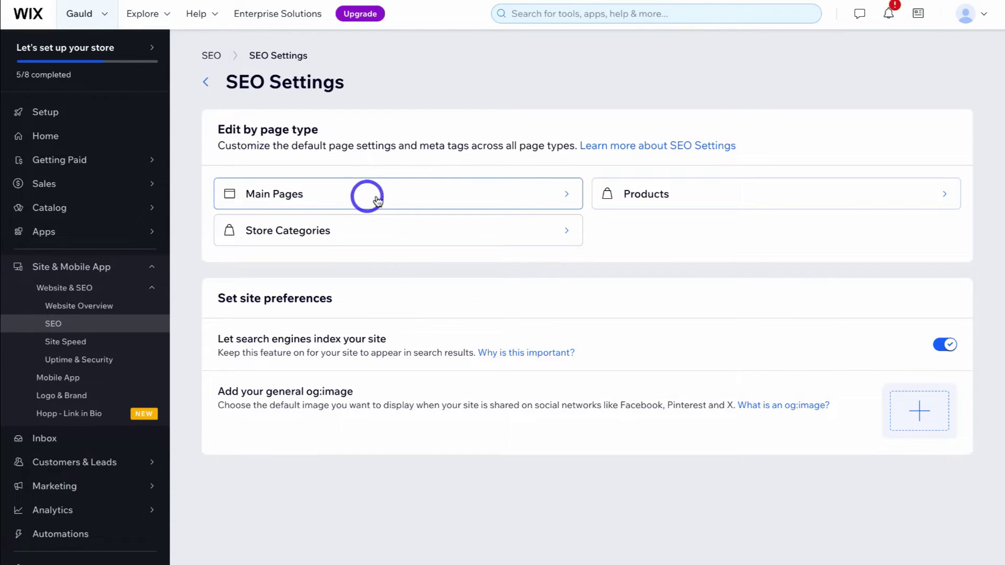
{"action": "left_click", "coordinate": [413, 197]}
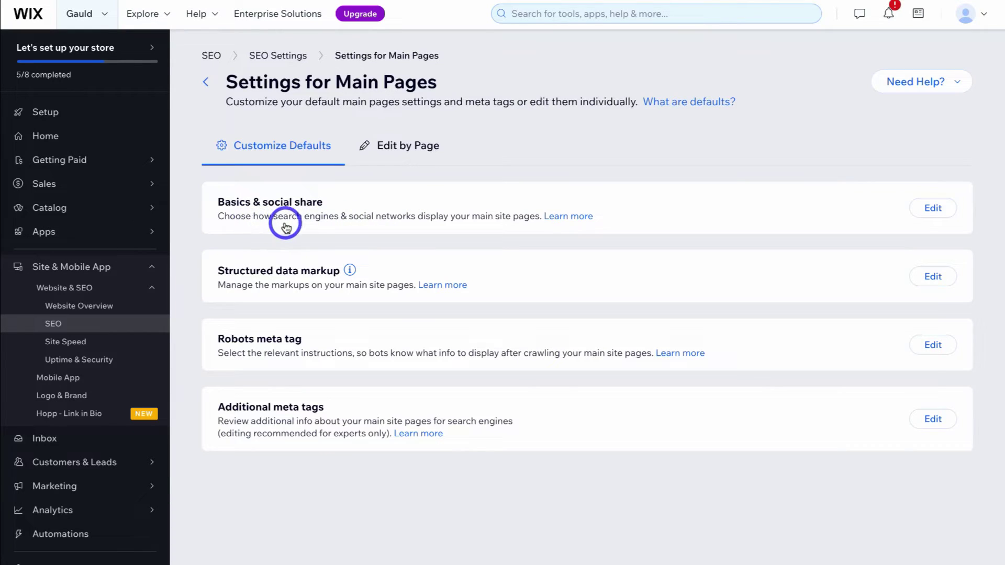
{"action": "left_click", "coordinate": [932, 208]}
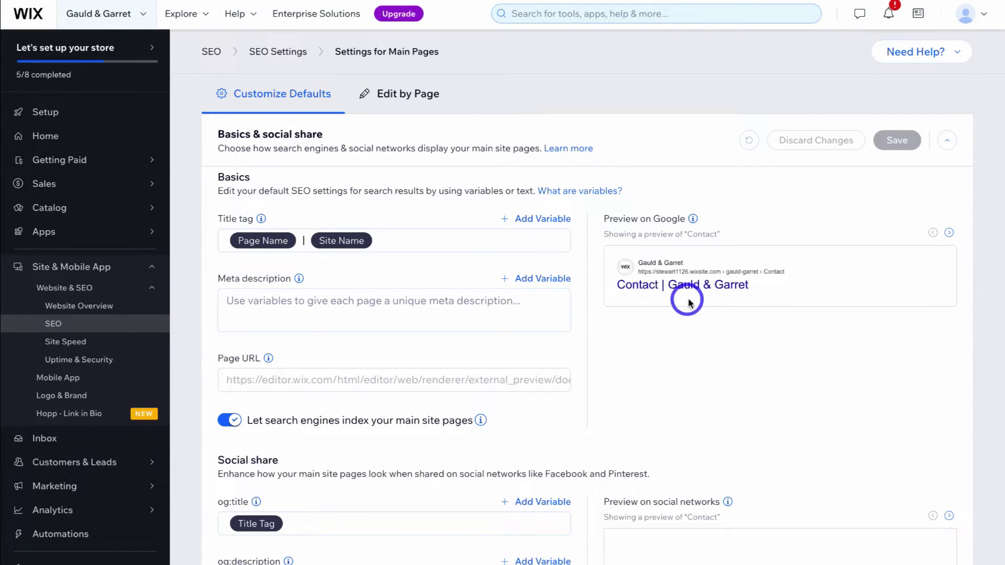
- Browse the page, site, business and location variables available for the default title tag and close the list without adding one
{"action": "left_click", "coordinate": [535, 220]}
{"action": "scroll", "coordinate": [534, 242], "scroll_direction": "down", "scroll_amount": 5}
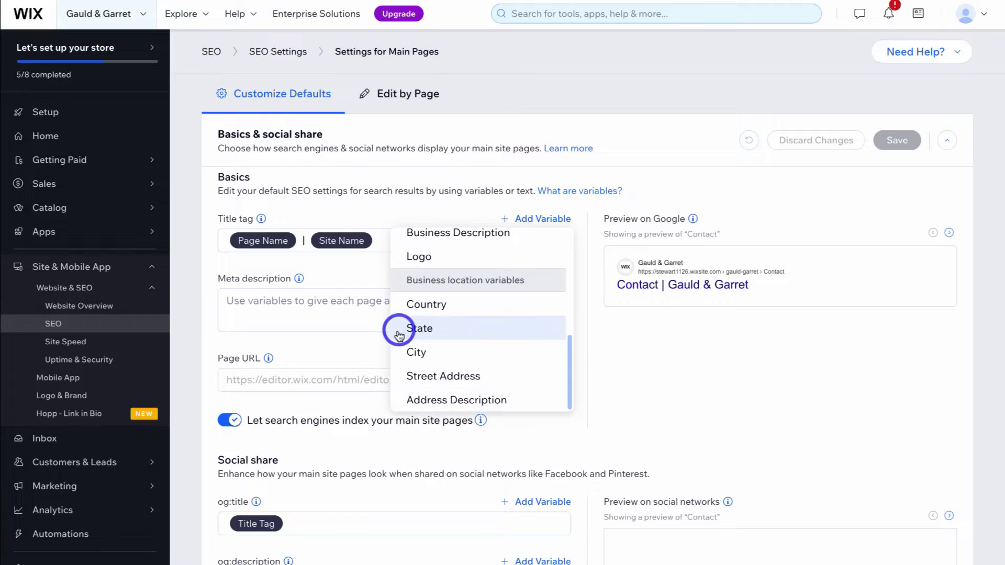
{"action": "scroll", "coordinate": [460, 348], "scroll_direction": "up", "scroll_amount": 5}
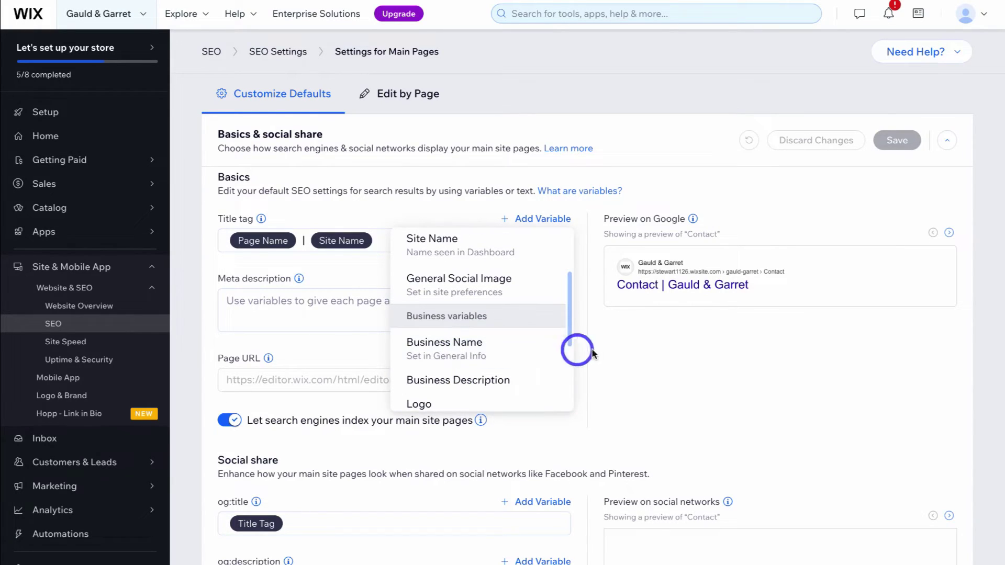
{"action": "left_click", "coordinate": [625, 351]}
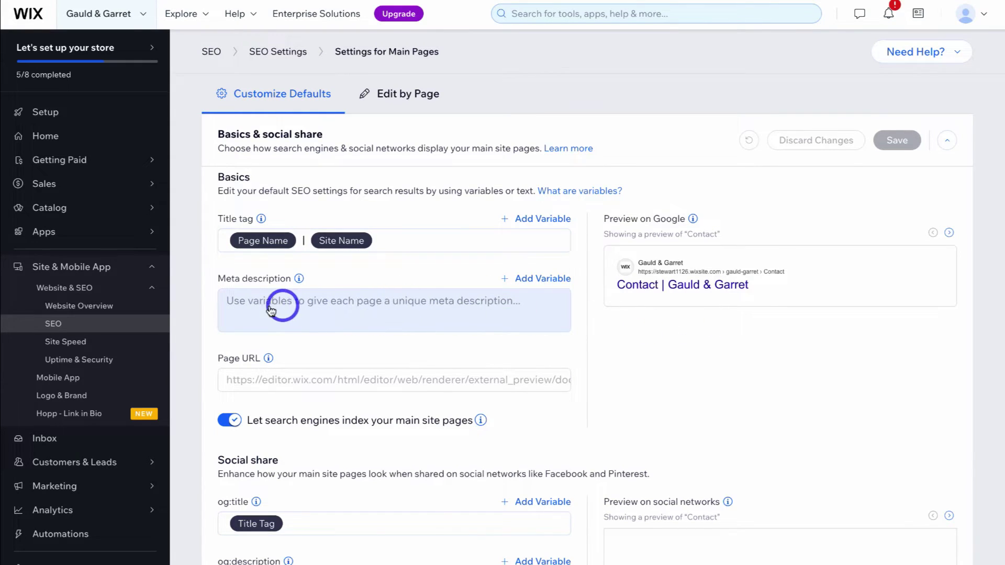
- Try the Business Description variable in the main pages' default meta description and remove it from the field
{"action": "left_click", "coordinate": [290, 306]}
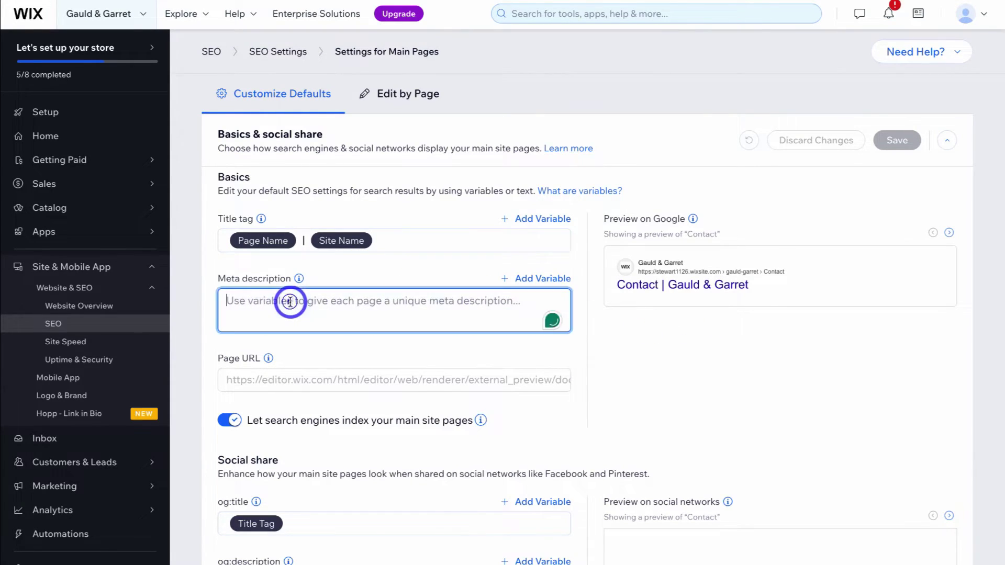
{"action": "left_click", "coordinate": [534, 281]}
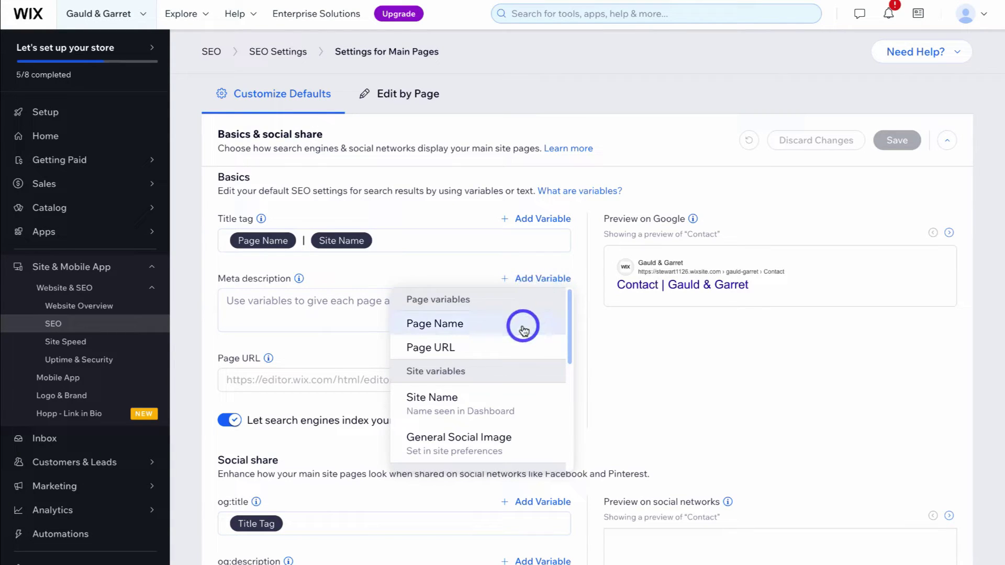
{"action": "scroll", "coordinate": [520, 328], "scroll_direction": "down", "scroll_amount": 3}
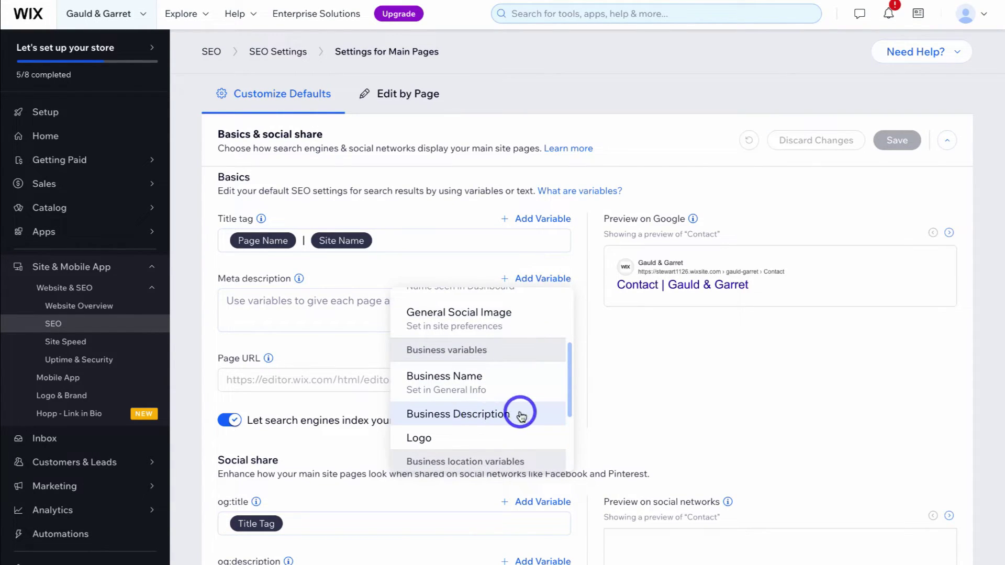
{"action": "left_click", "coordinate": [474, 413]}
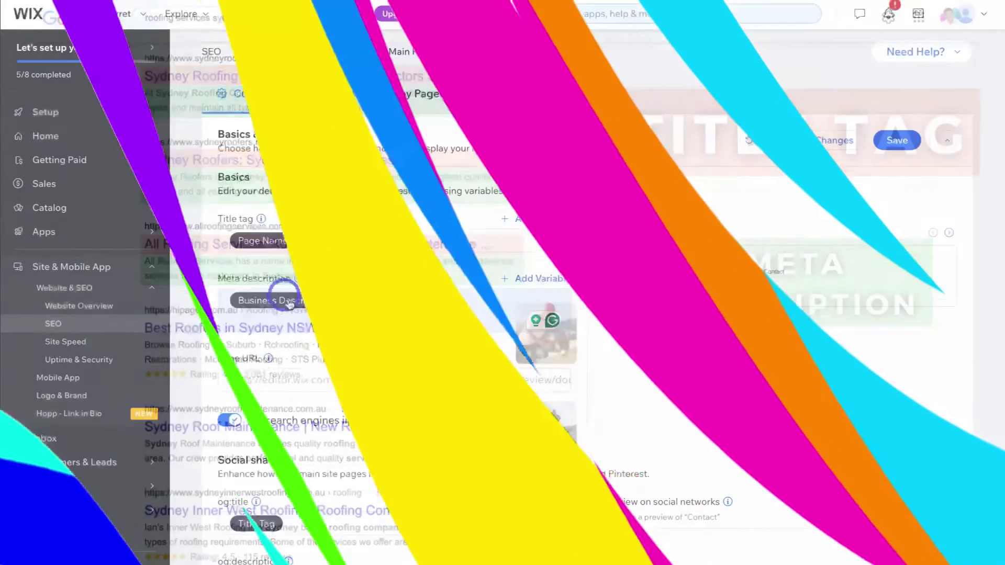
{"action": "left_click", "coordinate": [369, 315]}
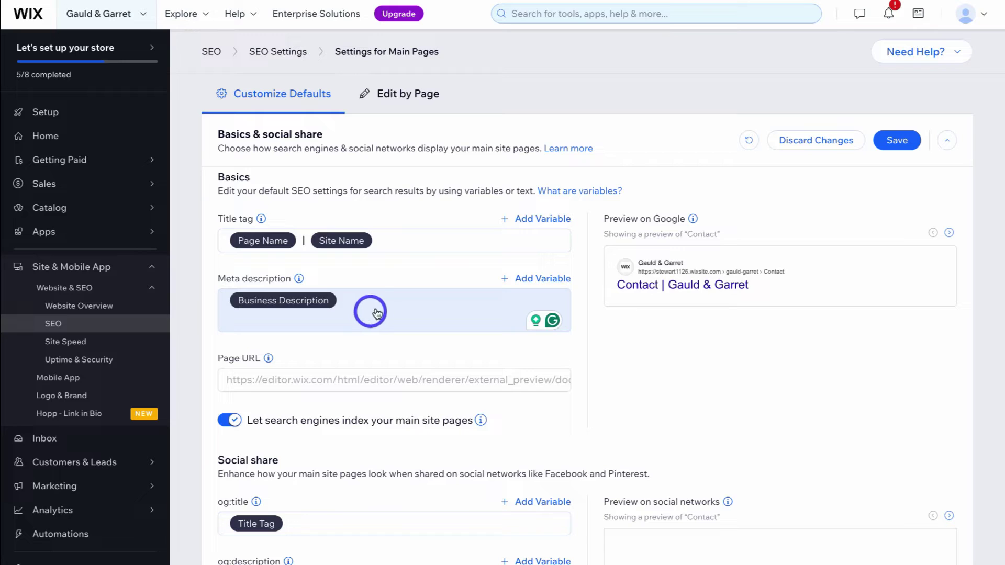
{"action": "left_click", "coordinate": [365, 303]}
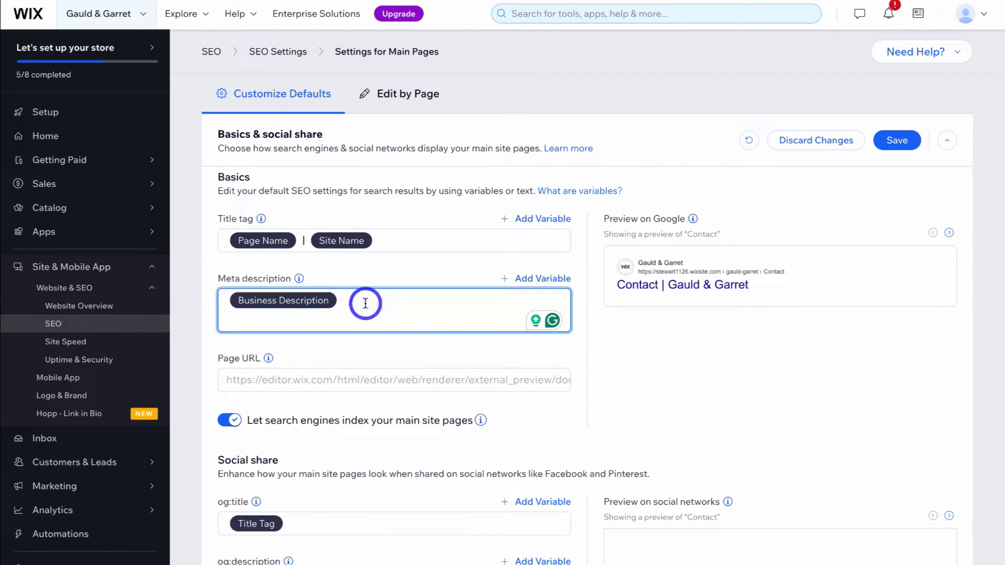
{"action": "key", "text": "BackSpace"}
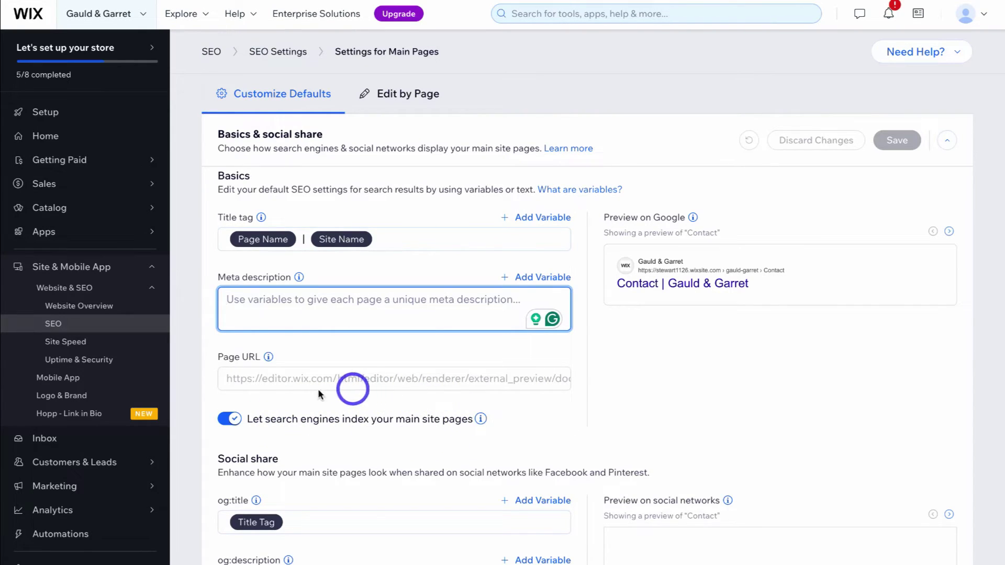
- Examine the main pages' default social share and X (Twitter) settings together with their previews
{"action": "scroll", "coordinate": [367, 435], "scroll_direction": "down", "scroll_amount": 3}
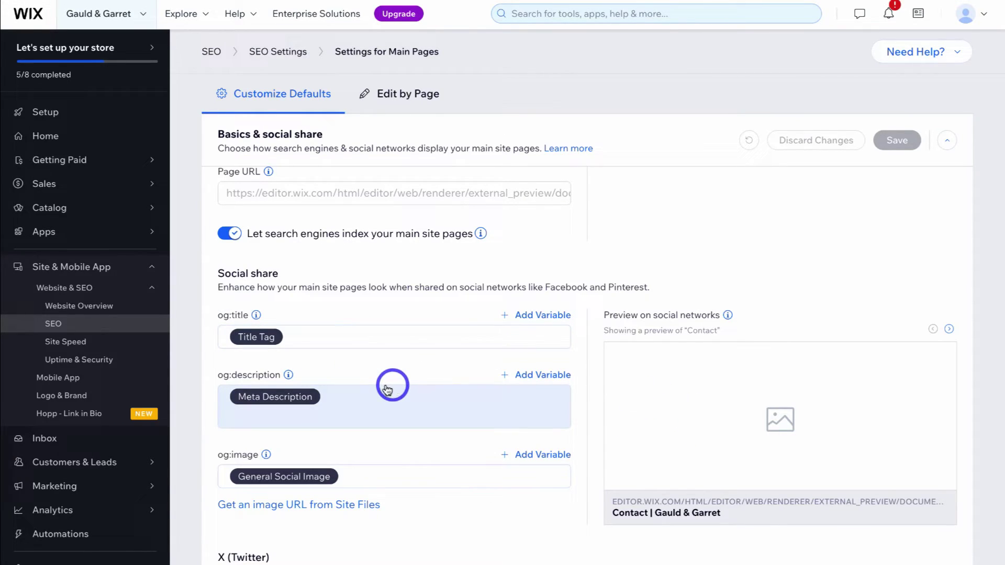
{"action": "scroll", "coordinate": [397, 413], "scroll_direction": "down", "scroll_amount": 3}
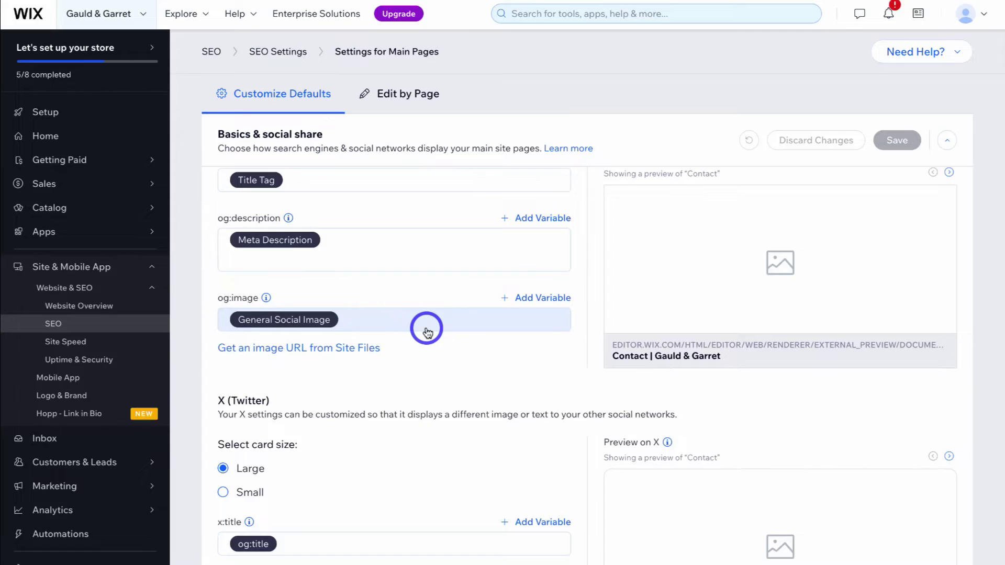
{"action": "scroll", "coordinate": [419, 325], "scroll_direction": "down", "scroll_amount": 3}
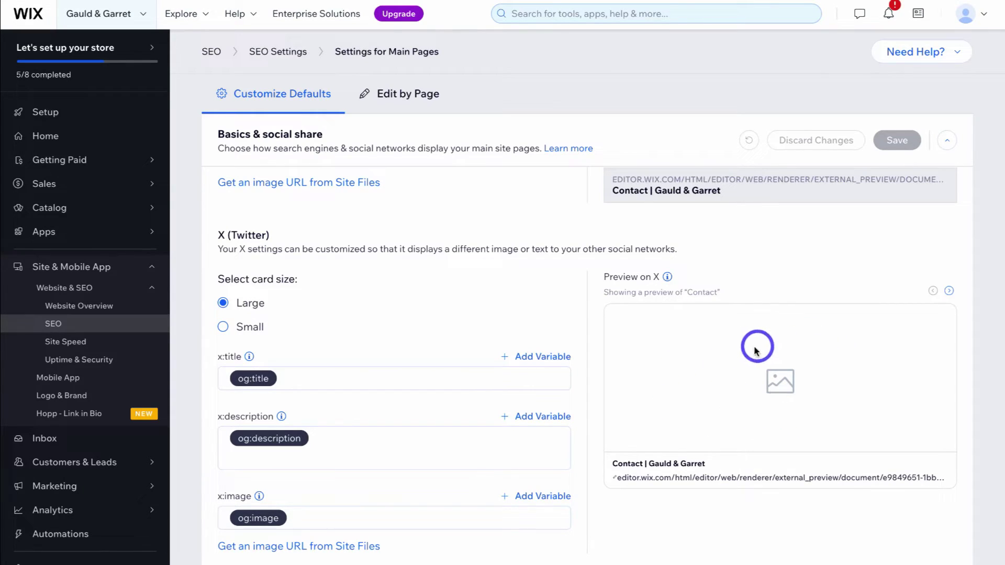
{"action": "scroll", "coordinate": [720, 335], "scroll_direction": "up", "scroll_amount": 15}
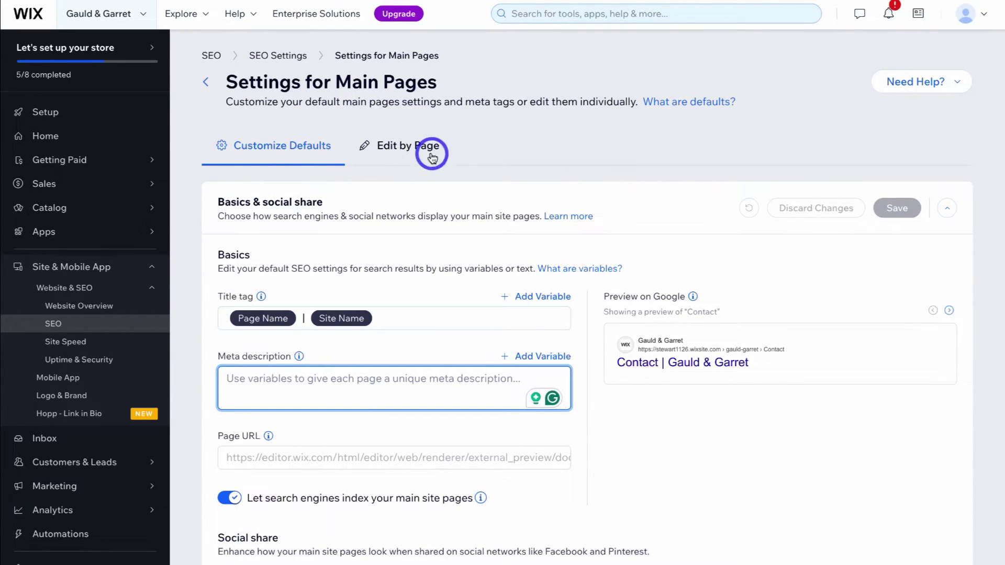
- Switch to the page-by-page SEO settings and open the Contact page's settings for editing
{"action": "left_click", "coordinate": [413, 150]}
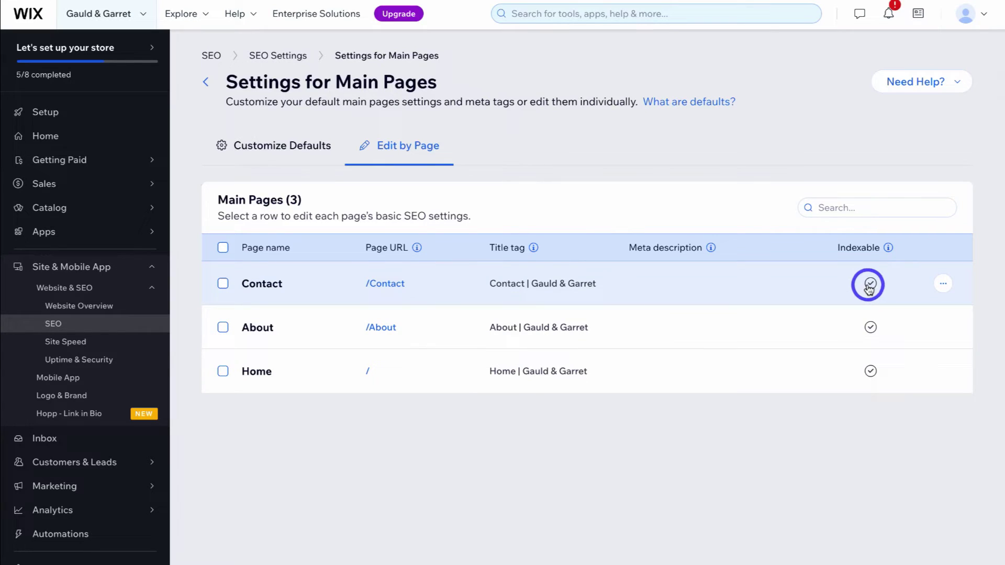
{"action": "left_click", "coordinate": [942, 283]}
{"action": "left_click", "coordinate": [890, 271]}
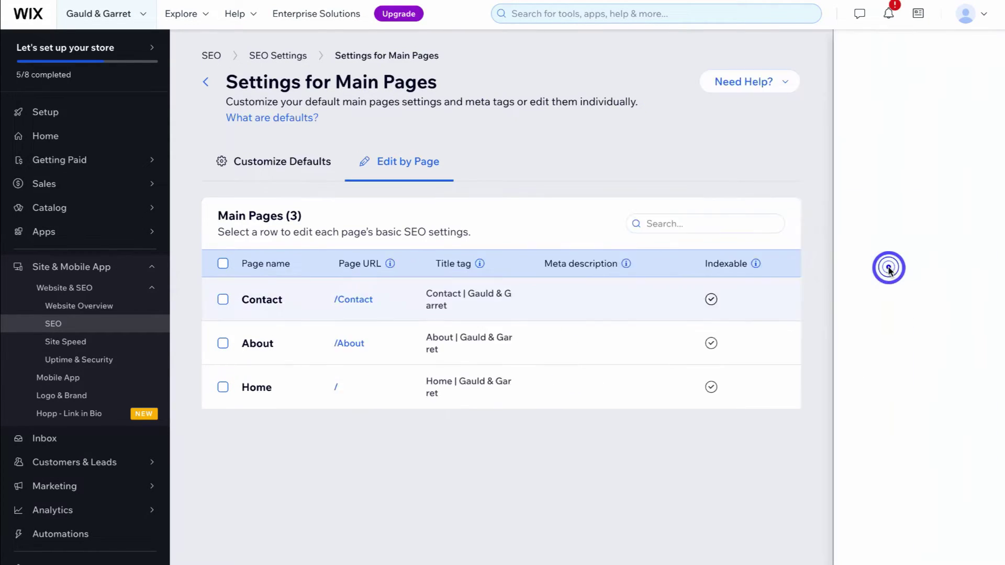
- Write the Contact page's meta description, beginning "Get in touch with us and order your unique, custom and handmade jewelry. All our products are made to order"
{"action": "left_click", "coordinate": [818, 375]}
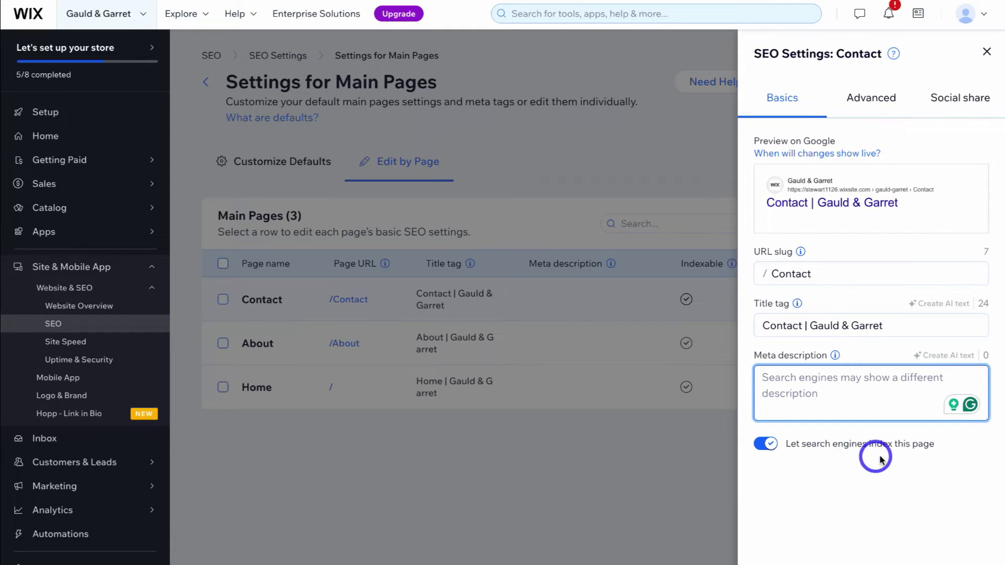
{"action": "mouse_move", "coordinate": [925, 357]}
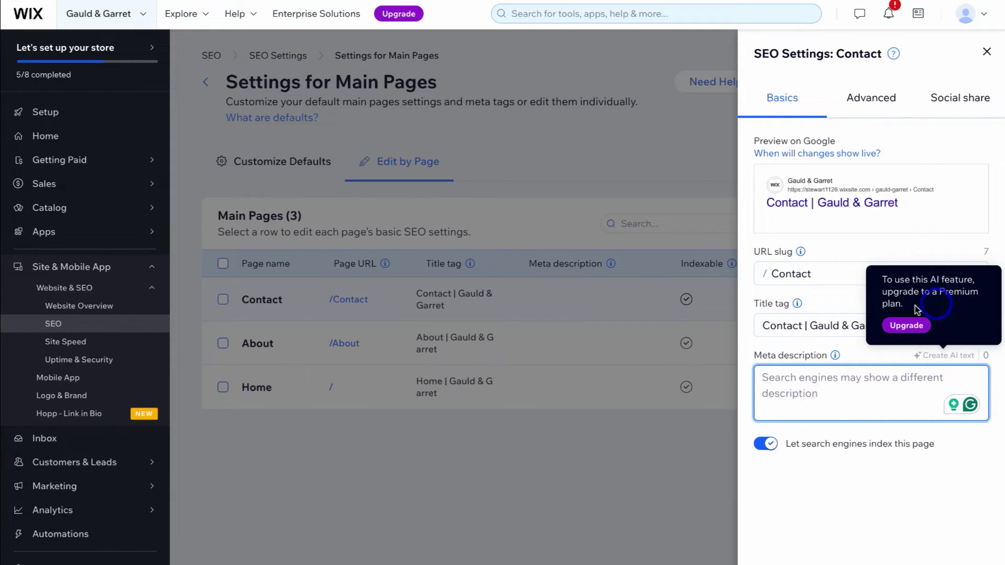
{"action": "left_click", "coordinate": [836, 392]}
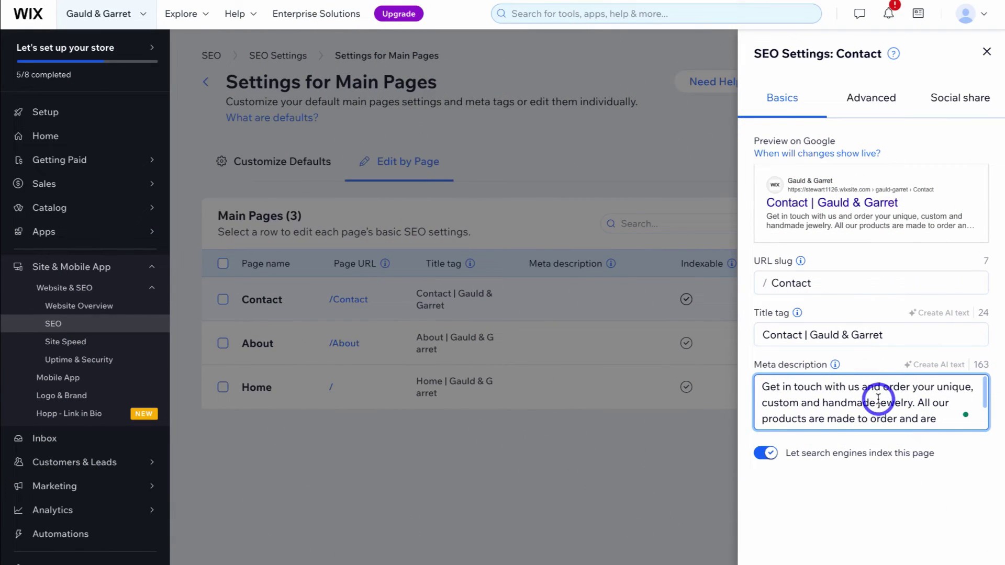
{"action": "scroll", "coordinate": [878, 398], "scroll_direction": "down", "scroll_amount": 2}
{"action": "scroll", "coordinate": [878, 398], "scroll_direction": "up", "scroll_amount": 2}
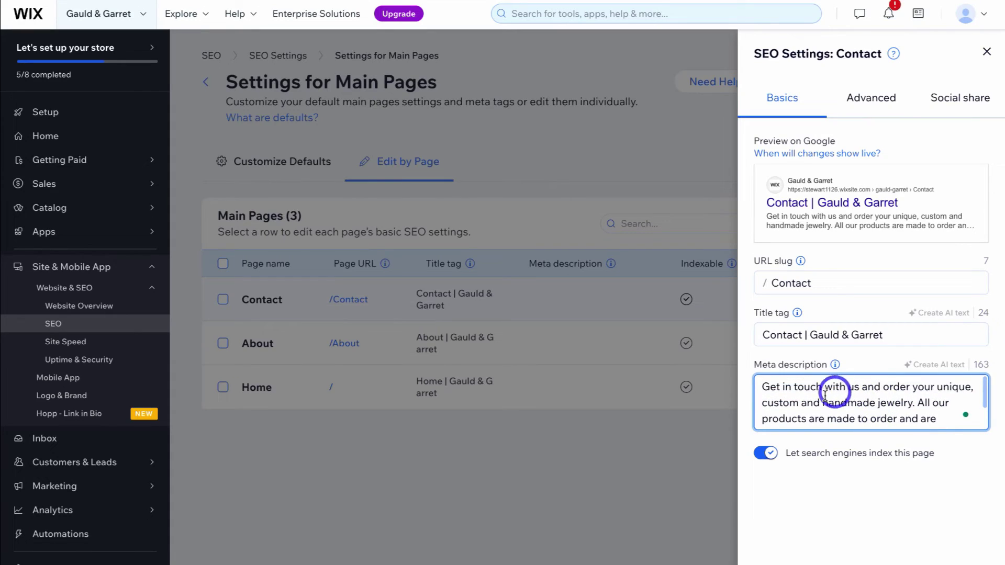
- Highlight the keyword "handmade jewelry" and the surrounding text in the Contact page's meta description to review its wording
{"action": "mouse_move", "coordinate": [834, 369]}
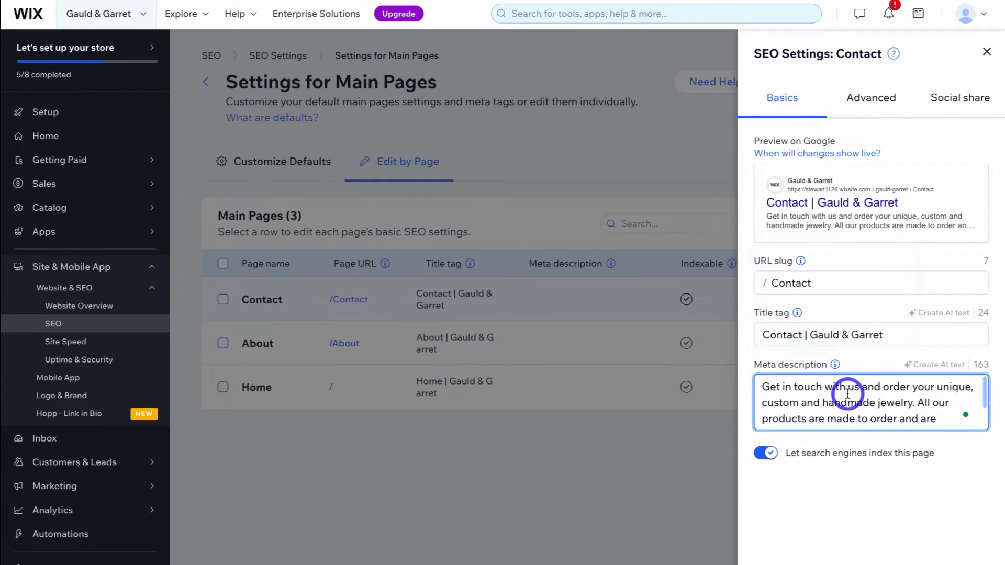
{"action": "left_click_drag", "start_coordinate": [817, 403], "coordinate": [908, 403]}
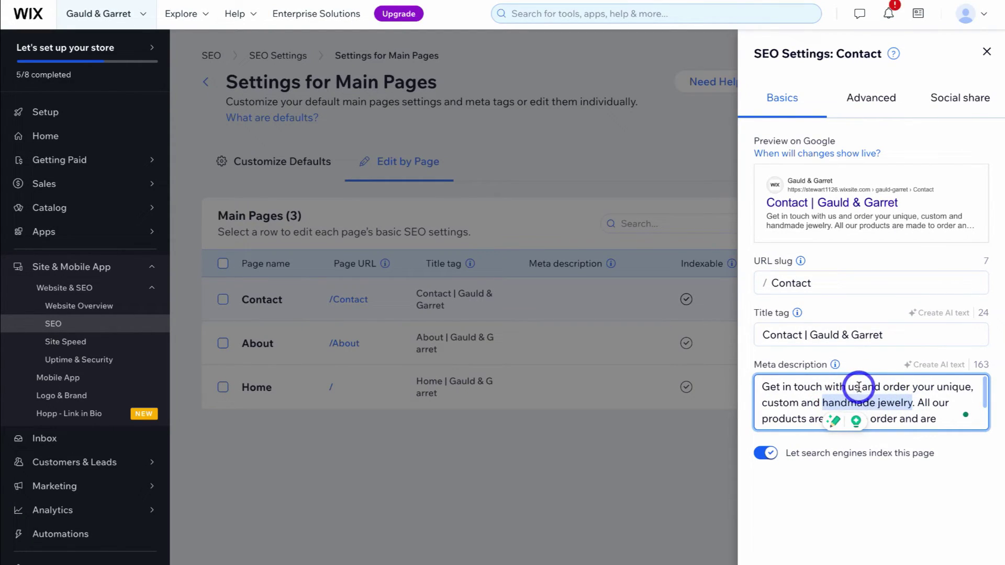
{"action": "left_click_drag", "start_coordinate": [858, 387], "coordinate": [937, 425]}
{"action": "left_click", "coordinate": [851, 402]}
{"action": "left_click", "coordinate": [845, 496]}
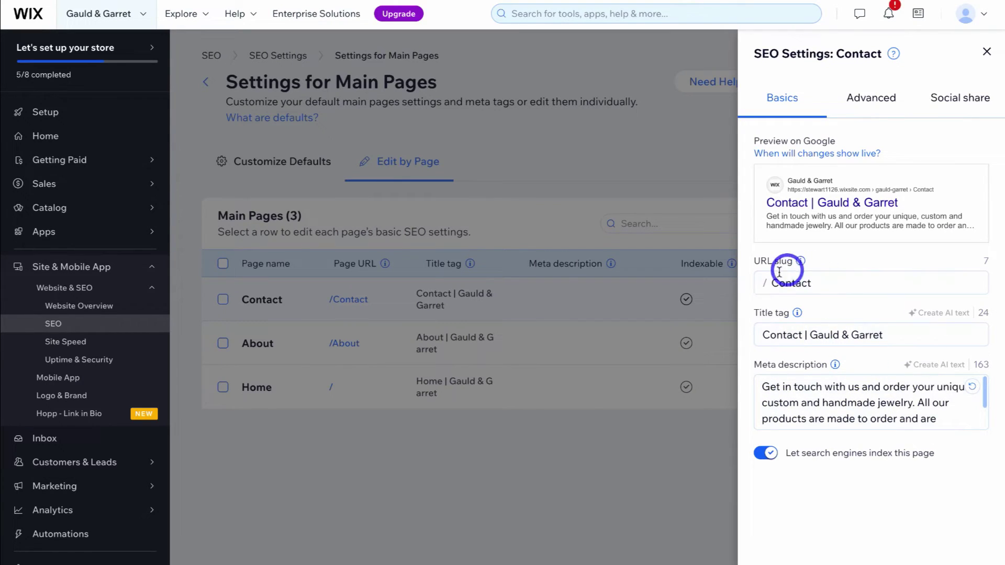
- Review the Contact page's advanced SEO options and its social share preview, og:title and og:description
{"action": "left_click", "coordinate": [870, 99]}
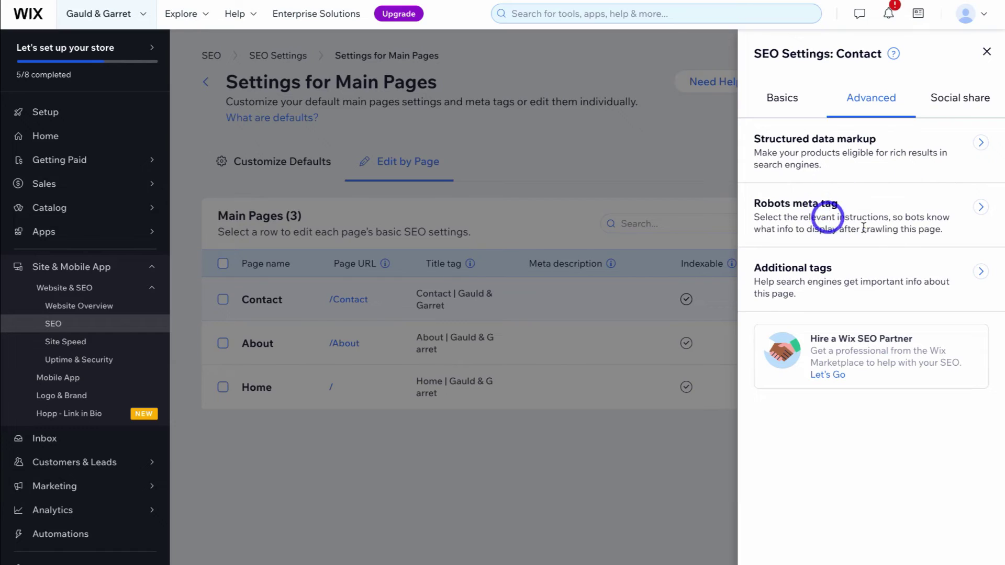
{"action": "left_click", "coordinate": [965, 112]}
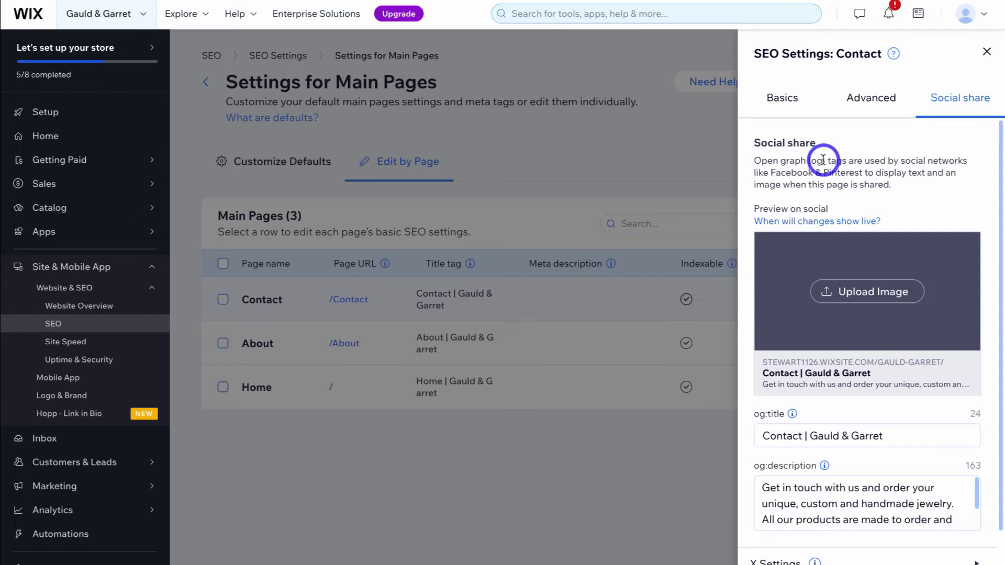
{"action": "scroll", "coordinate": [899, 218], "scroll_direction": "down", "scroll_amount": 1}
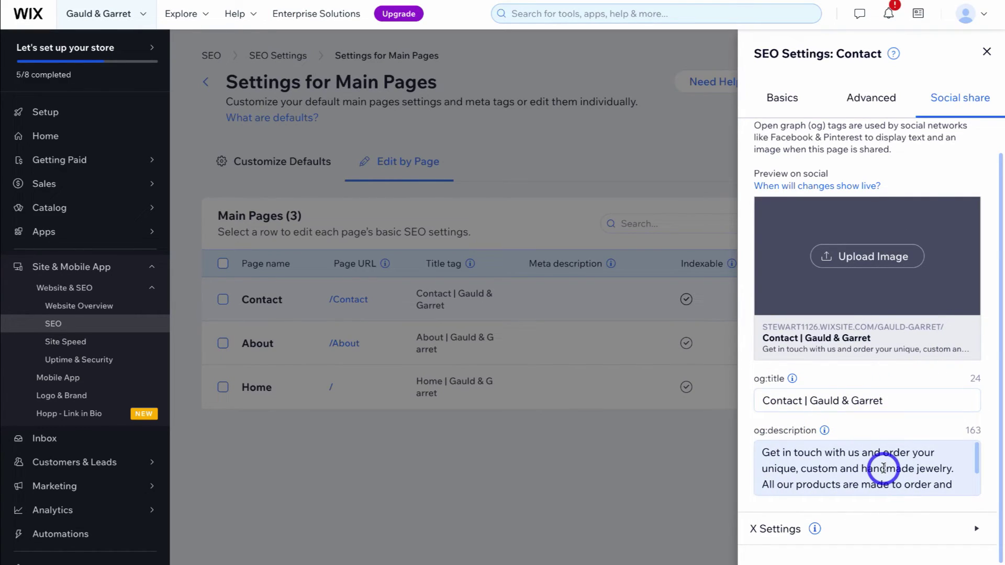
{"action": "scroll", "coordinate": [885, 466], "scroll_direction": "up", "scroll_amount": 1}
{"action": "scroll", "coordinate": [886, 460], "scroll_direction": "down", "scroll_amount": 1}
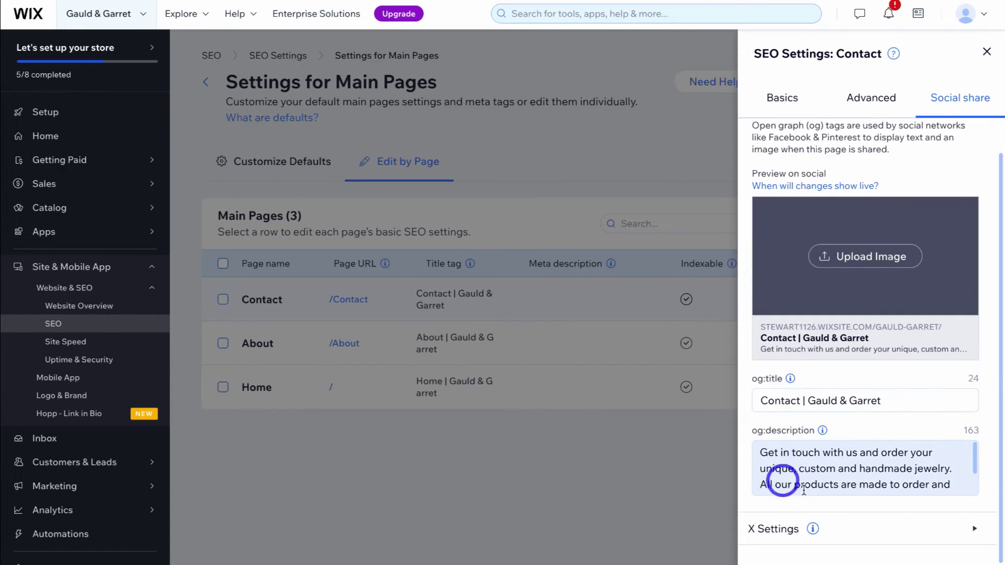
{"action": "scroll", "coordinate": [902, 460], "scroll_direction": "up", "scroll_amount": 1}
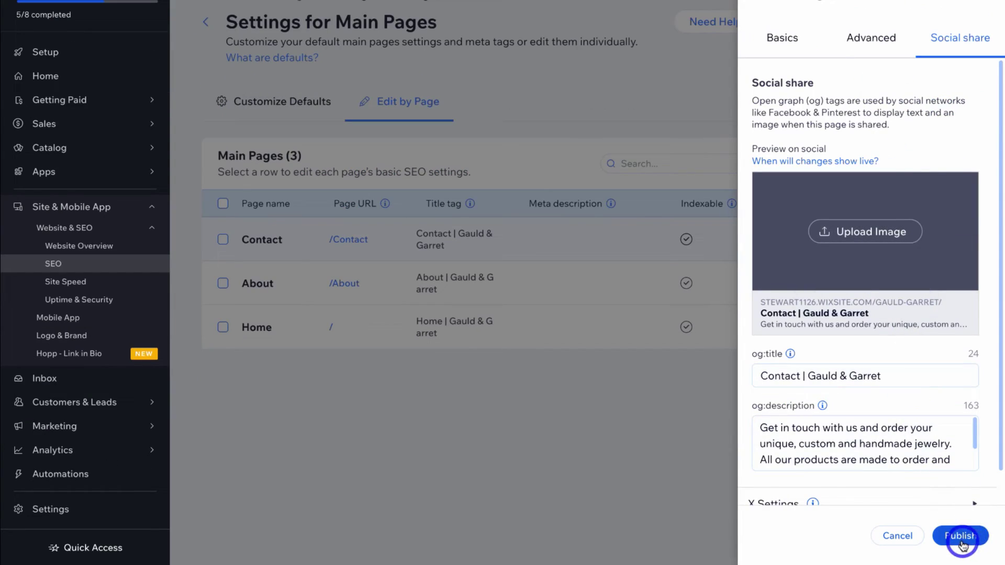
- Publish the Contact page's SEO changes, dismiss the prompt to go to the Editor, and close the page's settings
{"action": "left_click", "coordinate": [961, 540]}
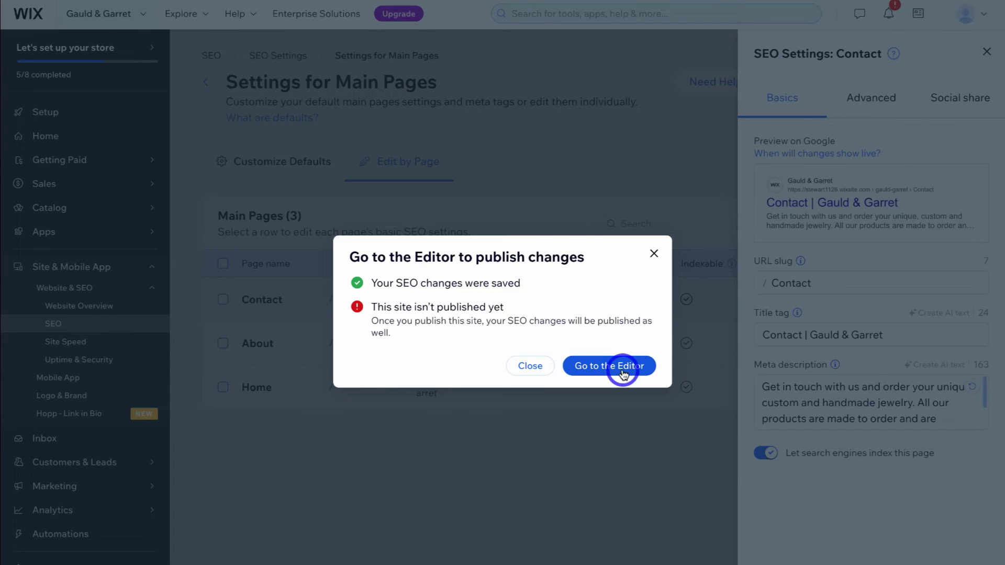
{"action": "left_click", "coordinate": [653, 254]}
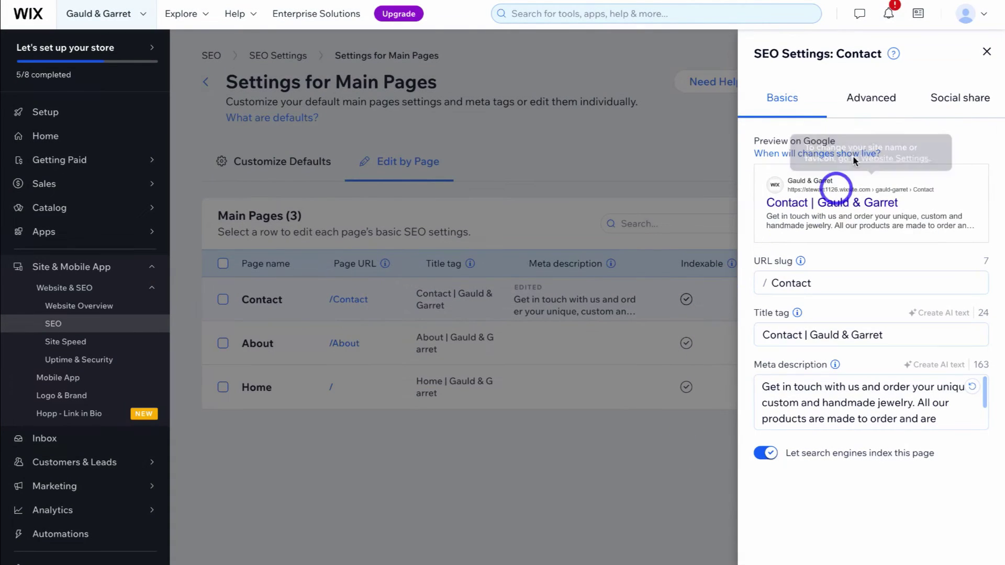
{"action": "left_click", "coordinate": [985, 51]}
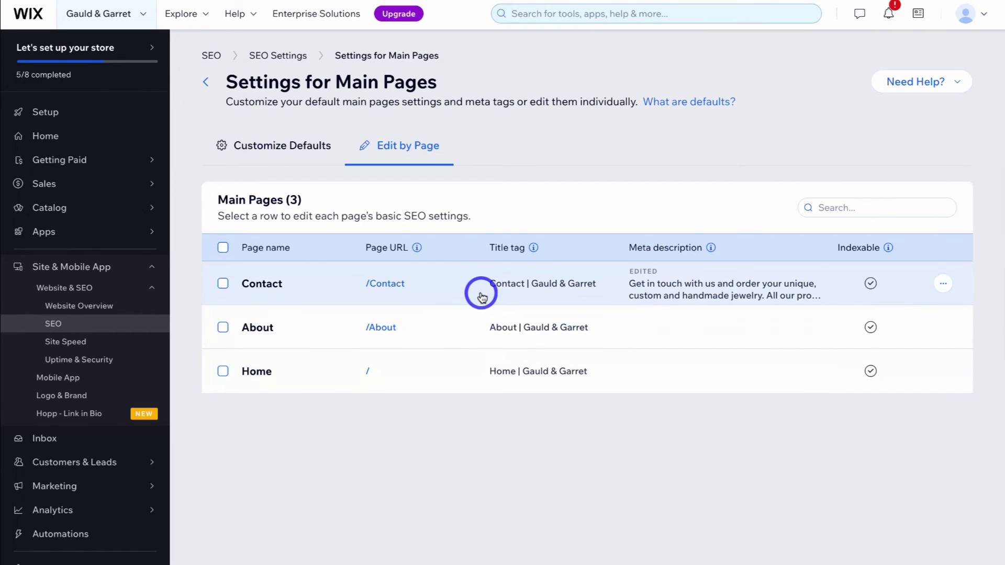
- Open the default SEO settings for Products and add the Product Description variable to the default meta description
{"action": "left_click", "coordinate": [206, 82]}
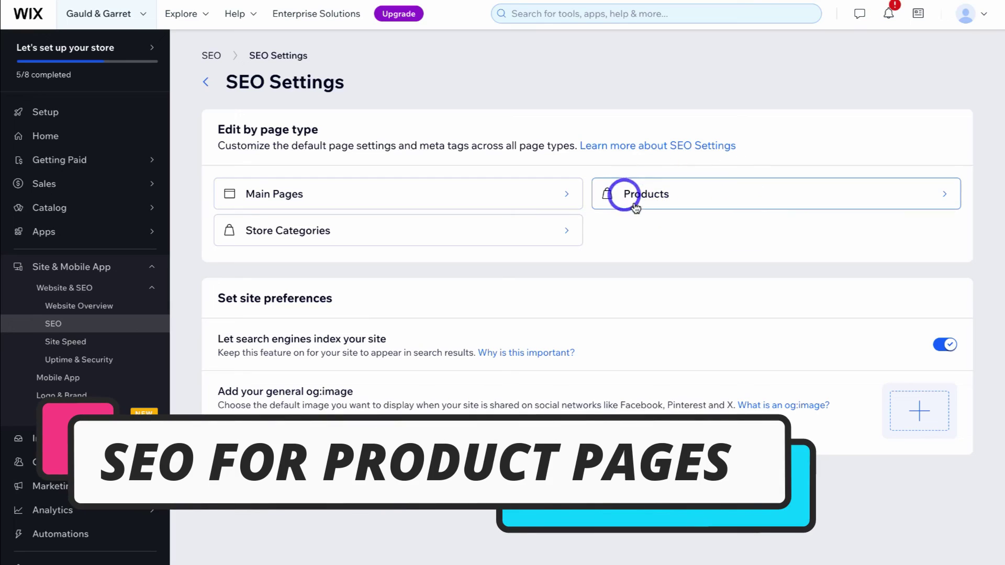
{"action": "left_click", "coordinate": [689, 200]}
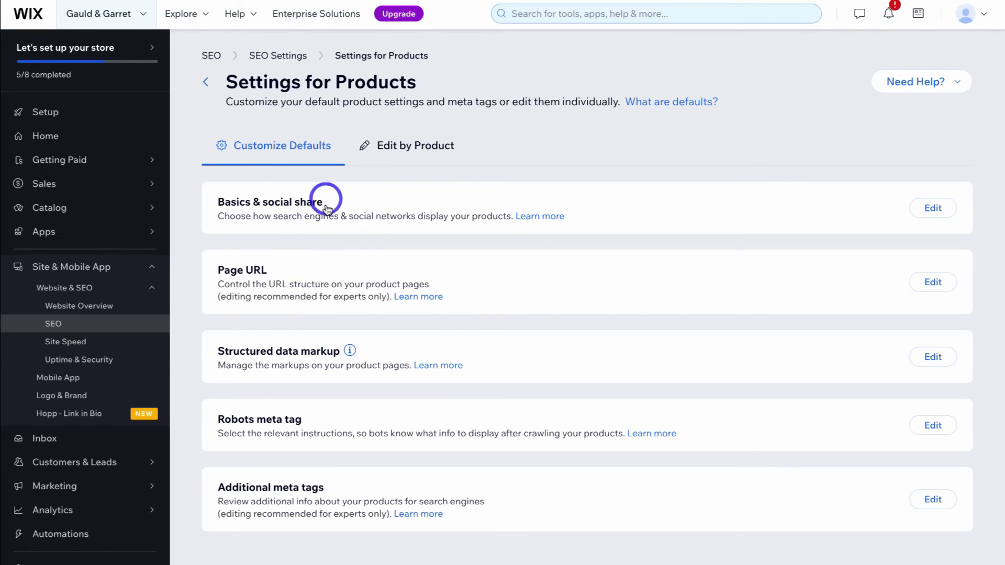
{"action": "left_click", "coordinate": [724, 209]}
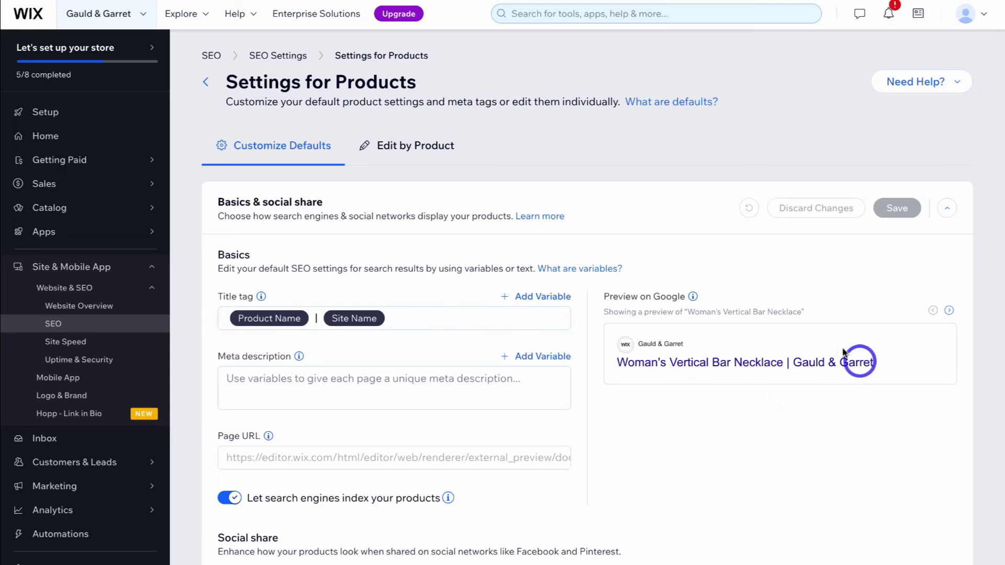
{"action": "left_click", "coordinate": [540, 361]}
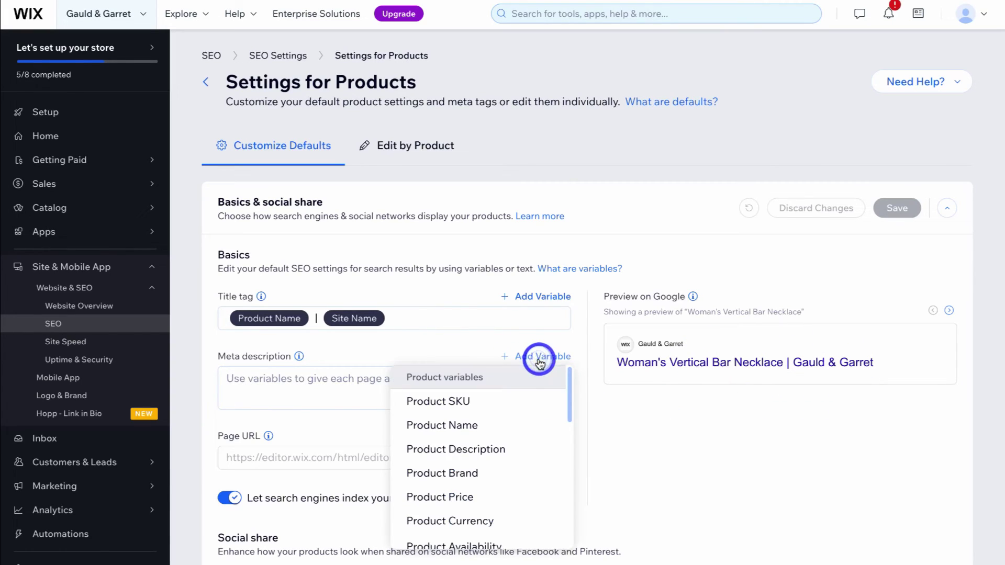
{"action": "left_click", "coordinate": [520, 449]}
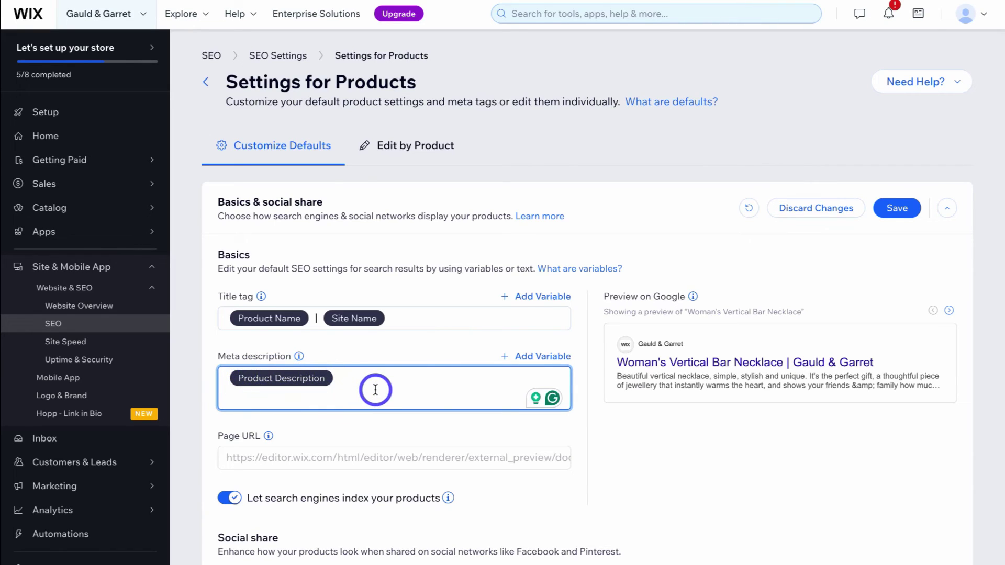
- Review the default og:title, og:description and og:image for products, and save the Basics & social share defaults
{"action": "scroll", "coordinate": [375, 390], "scroll_direction": "down", "scroll_amount": 5}
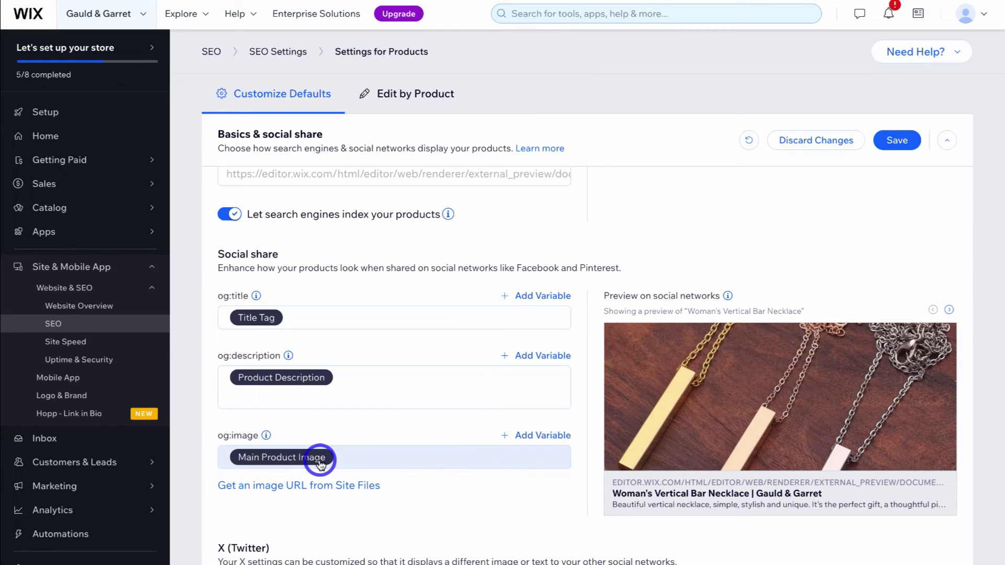
{"action": "mouse_move", "coordinate": [251, 488]}
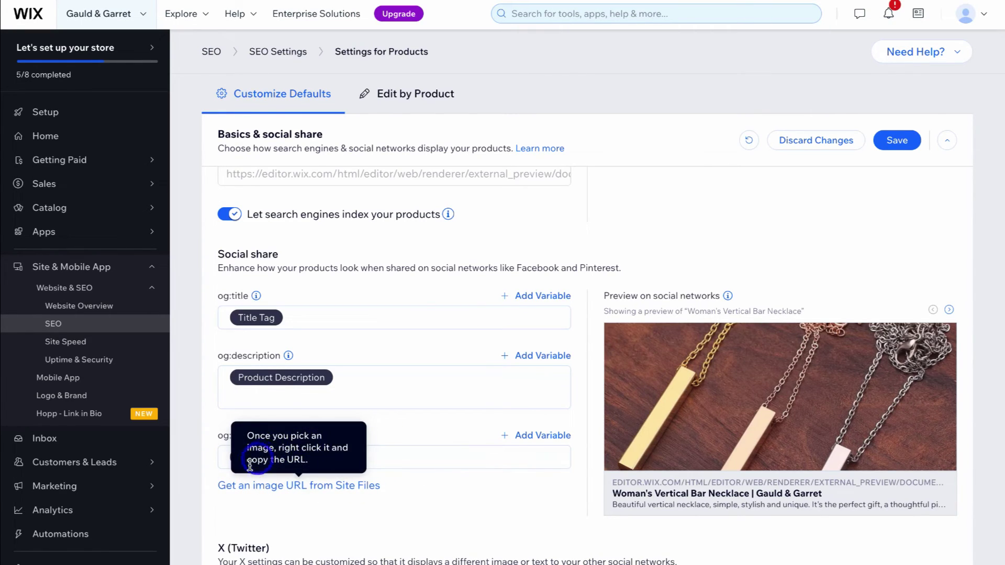
{"action": "scroll", "coordinate": [425, 403], "scroll_direction": "down", "scroll_amount": 5}
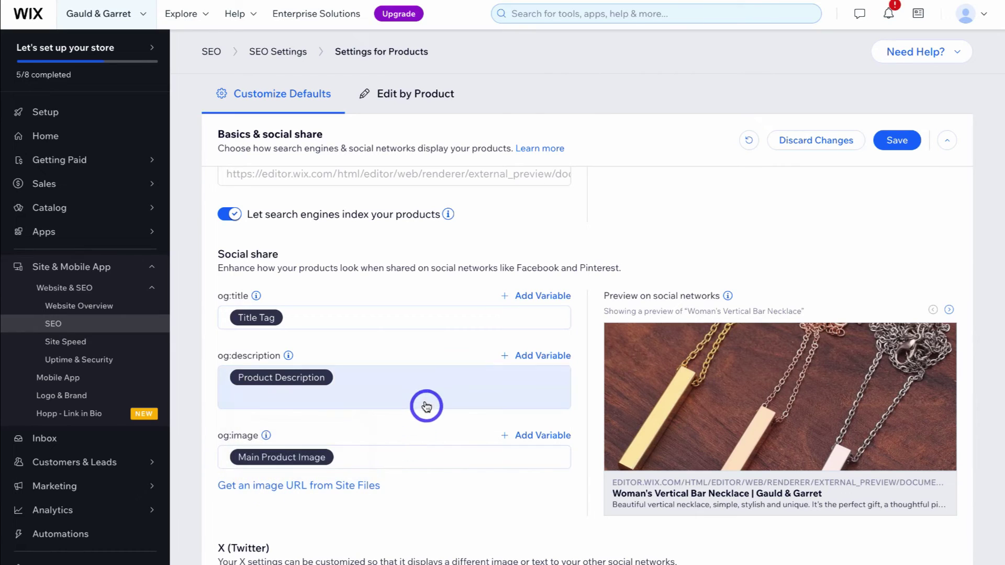
{"action": "scroll", "coordinate": [424, 402], "scroll_direction": "down", "scroll_amount": 2}
{"action": "scroll", "coordinate": [424, 402], "scroll_direction": "up", "scroll_amount": 7}
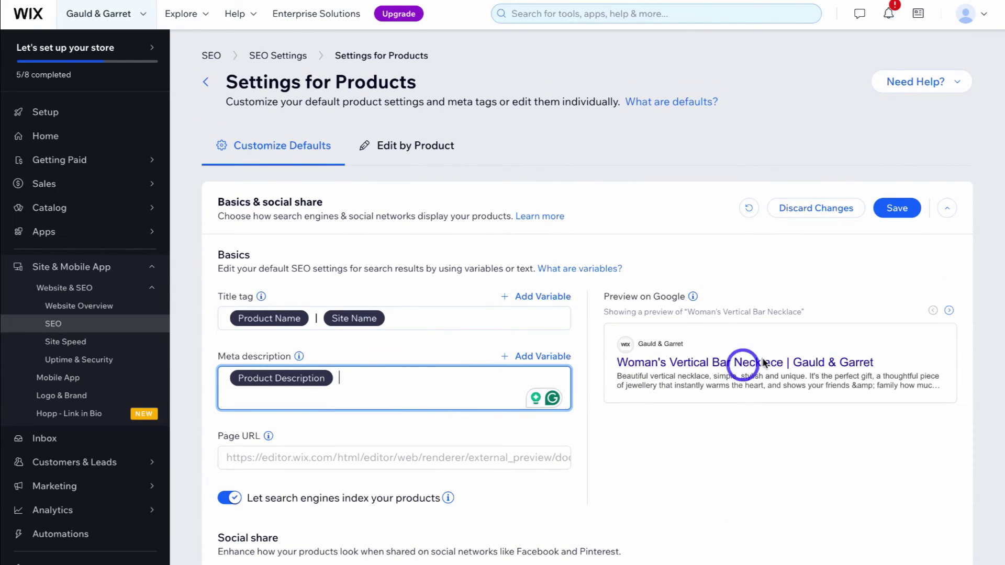
{"action": "left_click", "coordinate": [891, 212]}
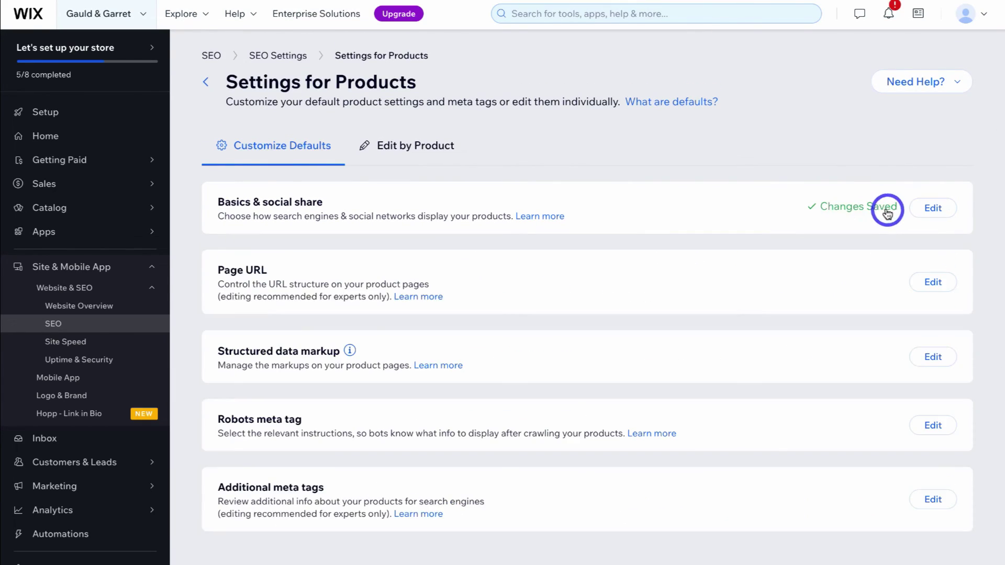
- Open the individual SEO settings for Woman's Vertical Bar Necklace and check the guidance on its meta description length
{"action": "left_click", "coordinate": [425, 156]}
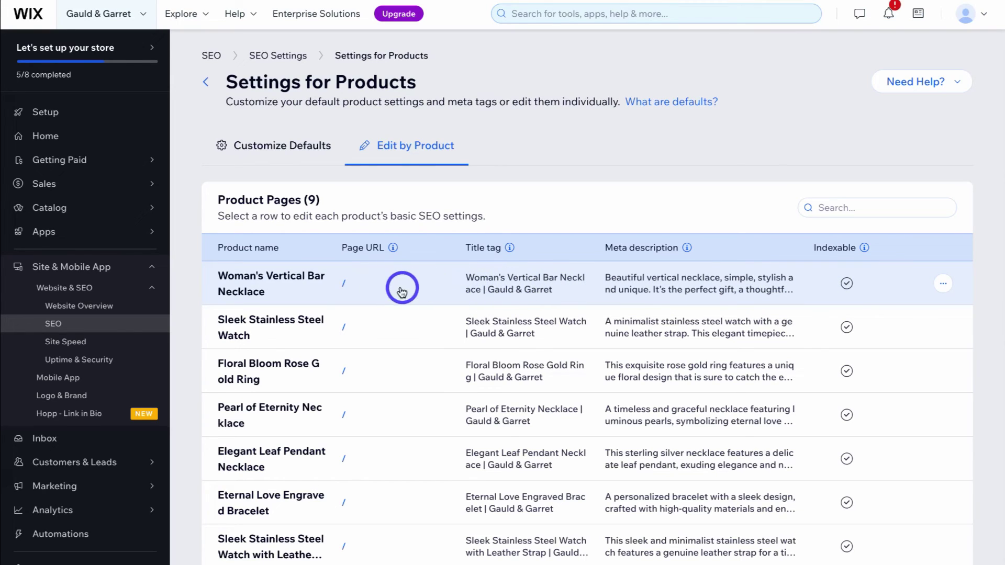
{"action": "left_click", "coordinate": [526, 287]}
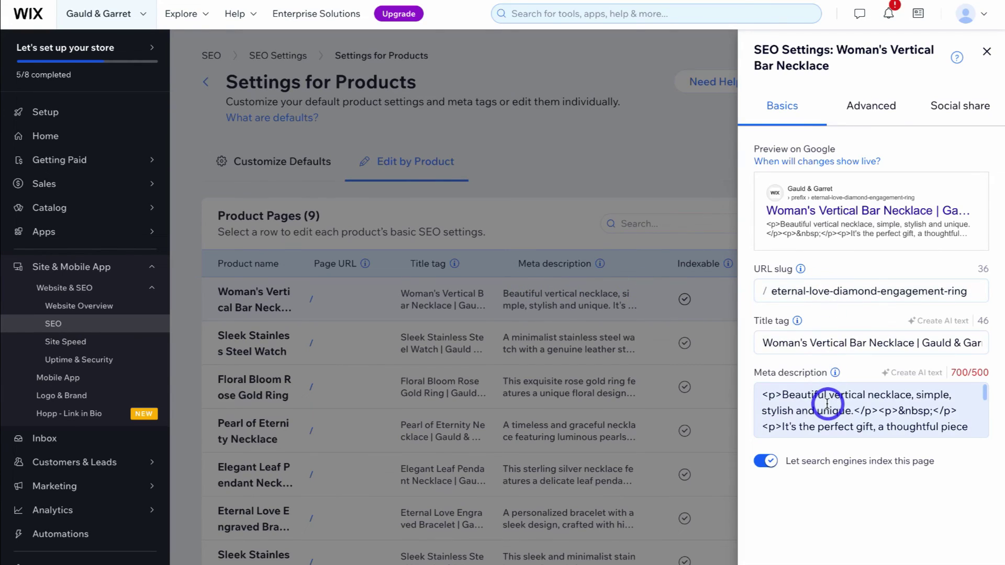
{"action": "scroll", "coordinate": [826, 403], "scroll_direction": "down", "scroll_amount": 8}
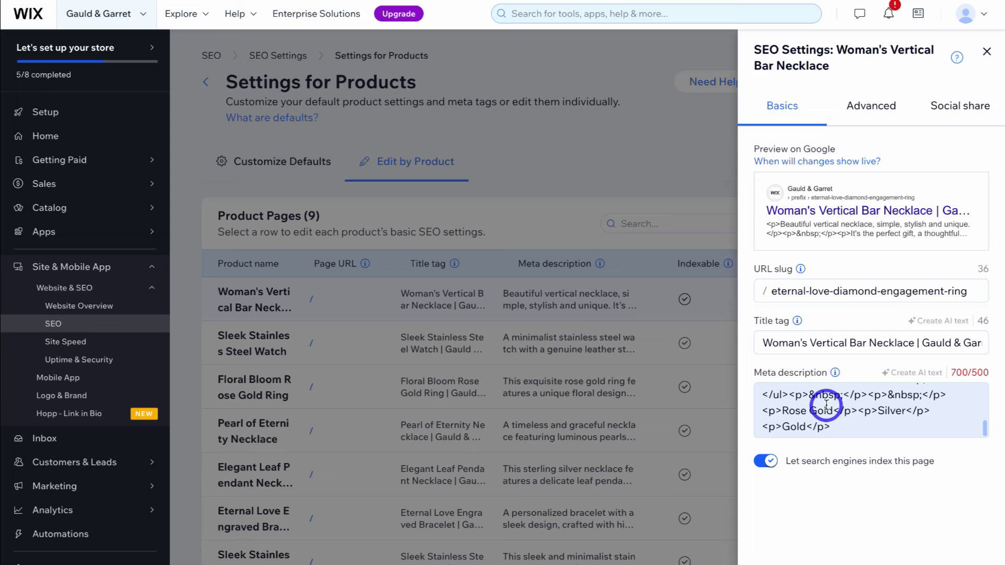
{"action": "mouse_move", "coordinate": [834, 373]}
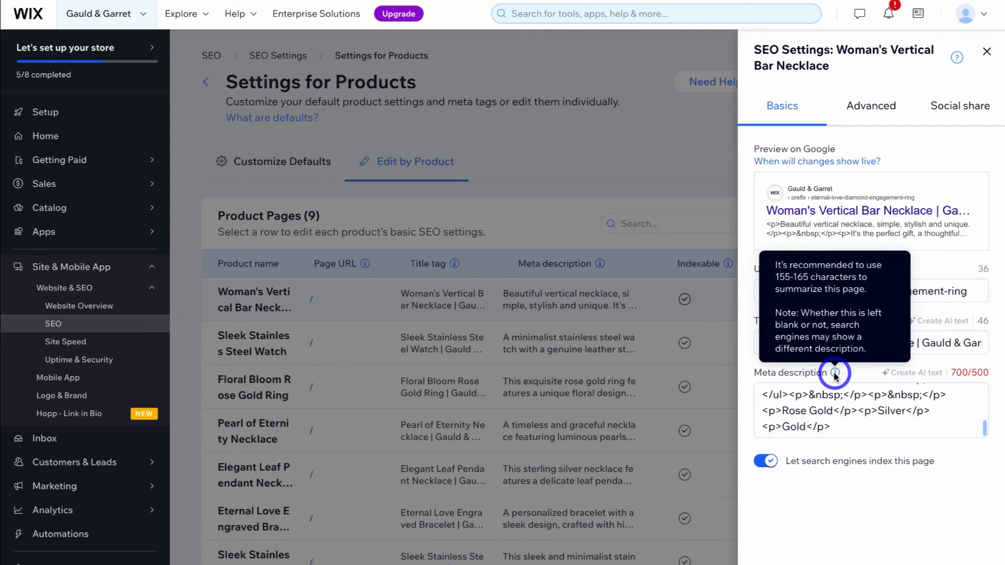
- Replace the necklace's meta description with text beginning "Beautiful vertical necklace, stylish and unique. It's the perfect gift", and save it
{"action": "left_click", "coordinate": [852, 419]}
{"action": "left_click_drag", "start_coordinate": [852, 419], "coordinate": [769, 395]}
{"action": "left_click_drag", "start_coordinate": [848, 423], "coordinate": [768, 393]}
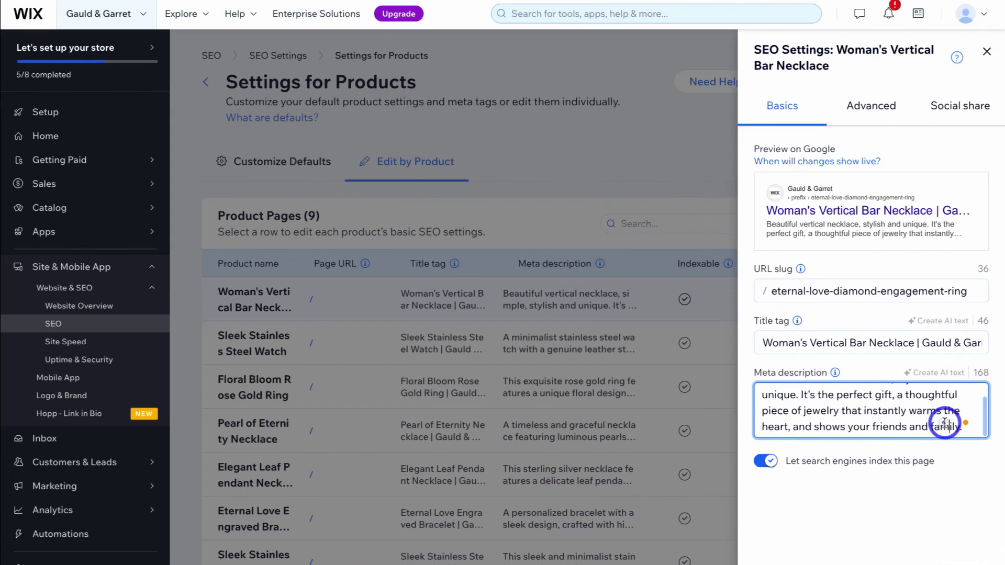
{"action": "scroll", "coordinate": [934, 421], "scroll_direction": "up", "scroll_amount": 2}
{"action": "scroll", "coordinate": [934, 422], "scroll_direction": "down", "scroll_amount": 2}
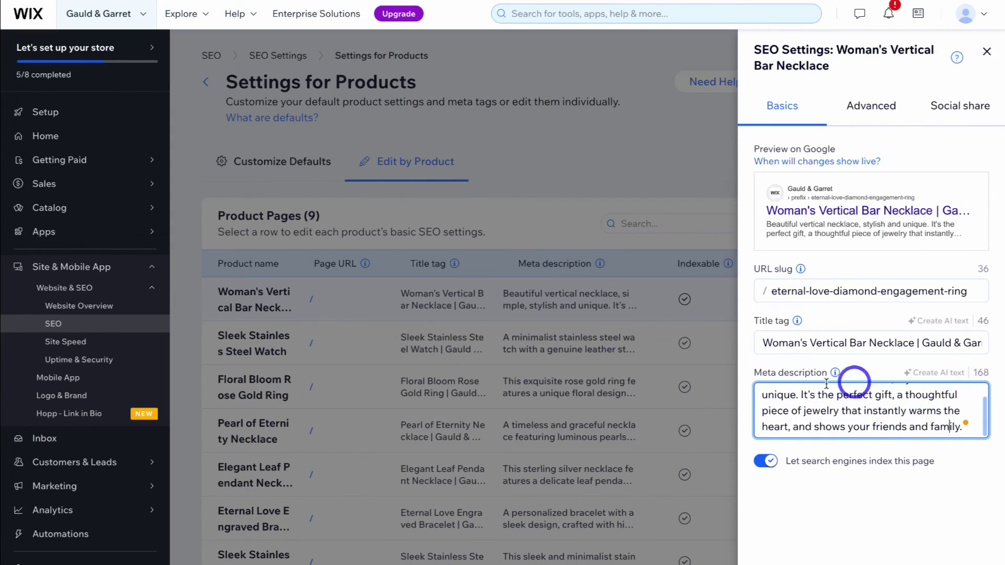
{"action": "scroll", "coordinate": [859, 406], "scroll_direction": "up", "scroll_amount": 2}
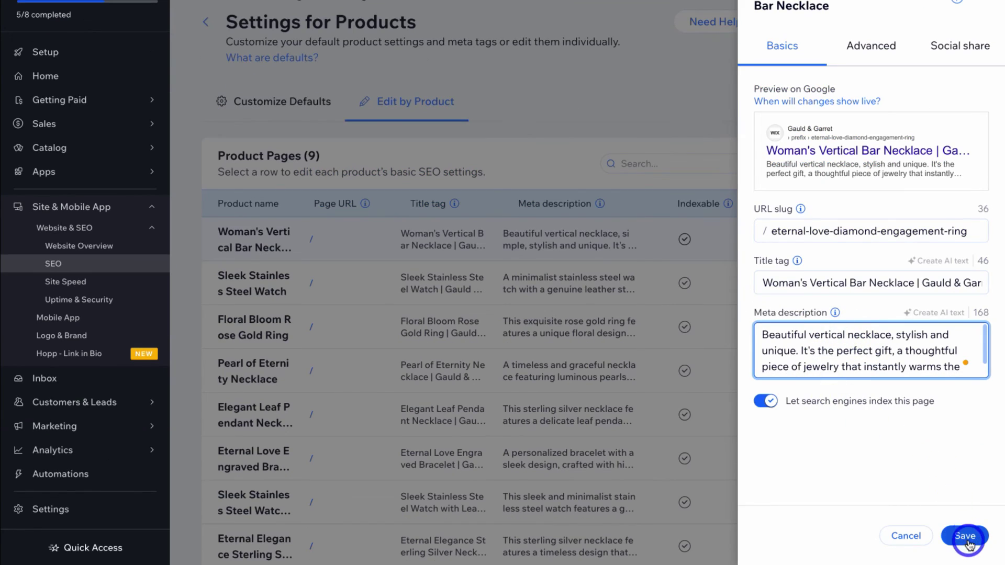
{"action": "left_click", "coordinate": [967, 538]}
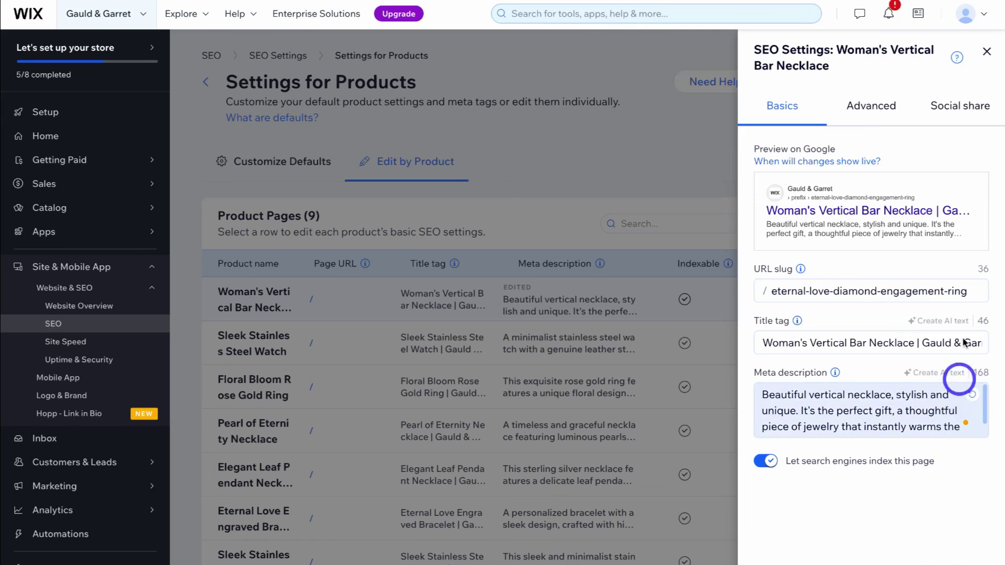
{"action": "left_click", "coordinate": [975, 57]}
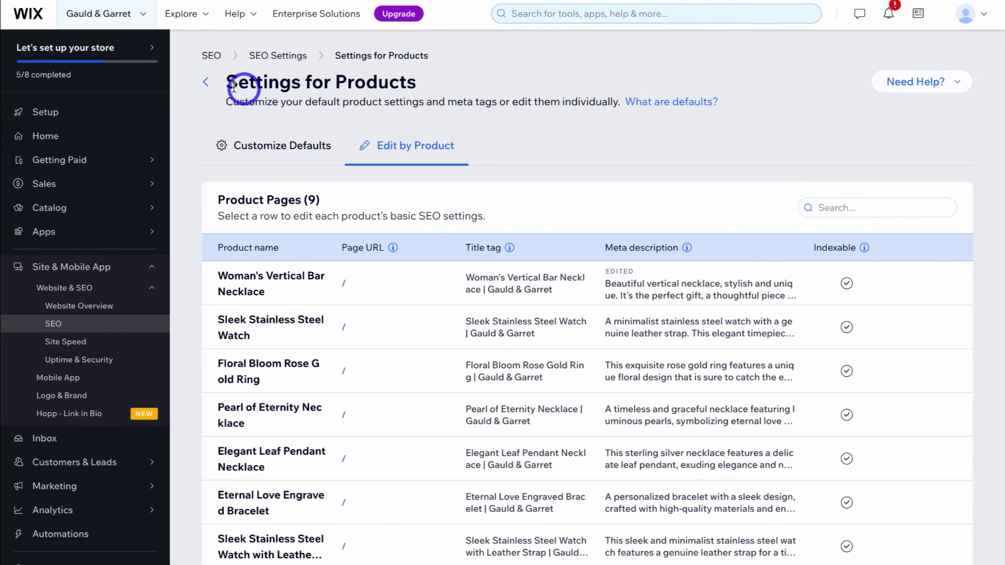
- Go back to the individual Main Pages SEO settings and view the About page's title tag and meta description fields
{"action": "left_click", "coordinate": [208, 84]}
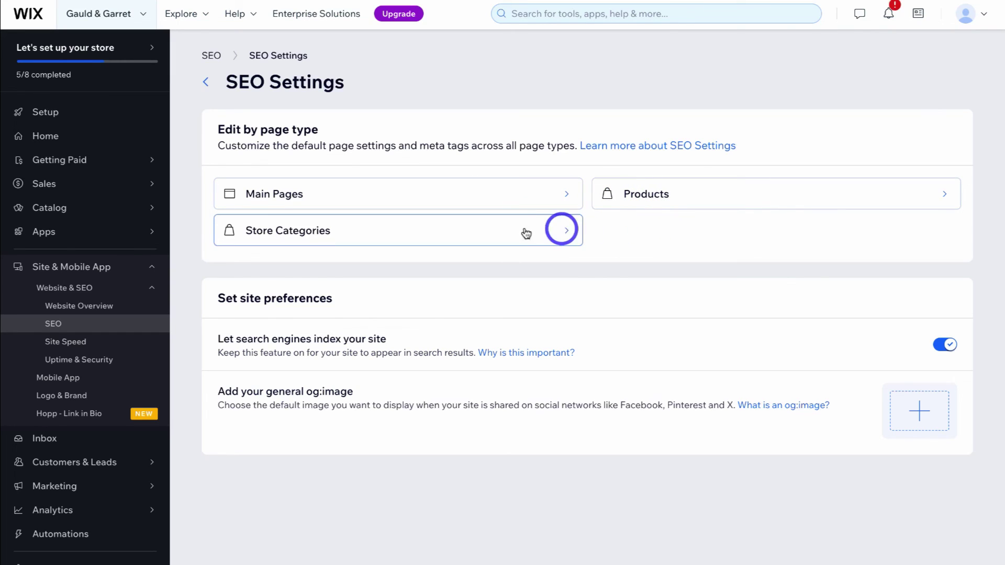
{"action": "left_click", "coordinate": [522, 201]}
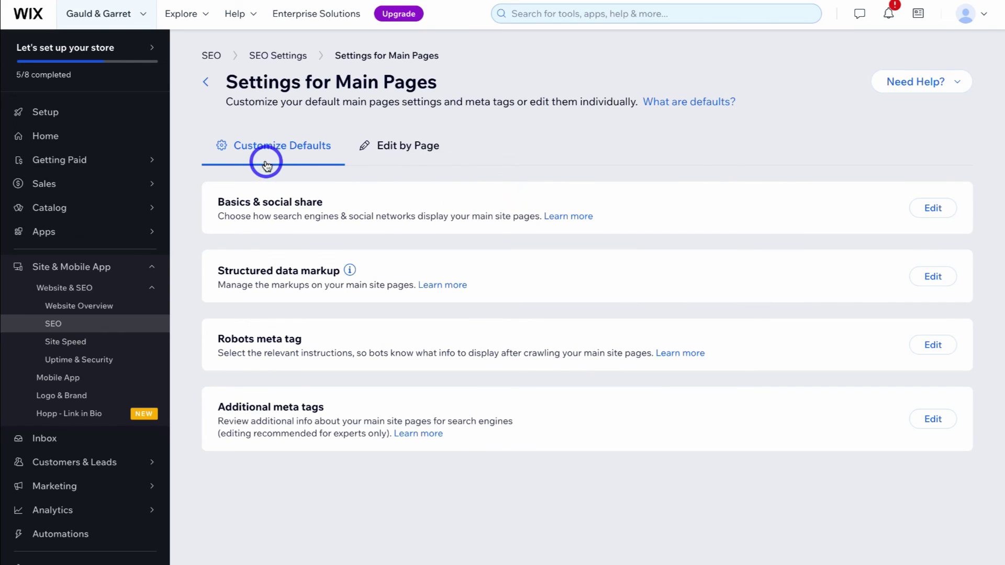
{"action": "left_click", "coordinate": [396, 156]}
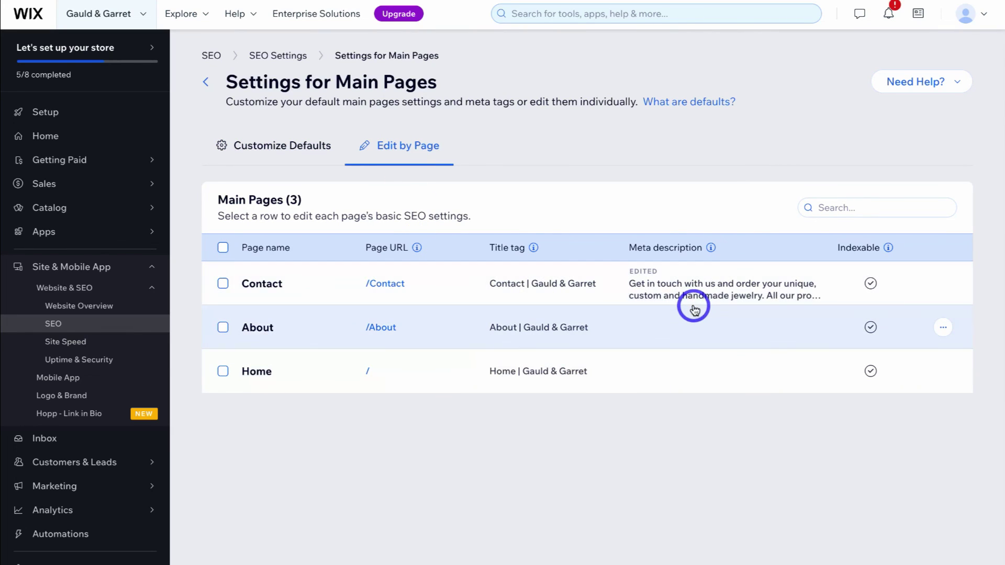
{"action": "left_click", "coordinate": [690, 329]}
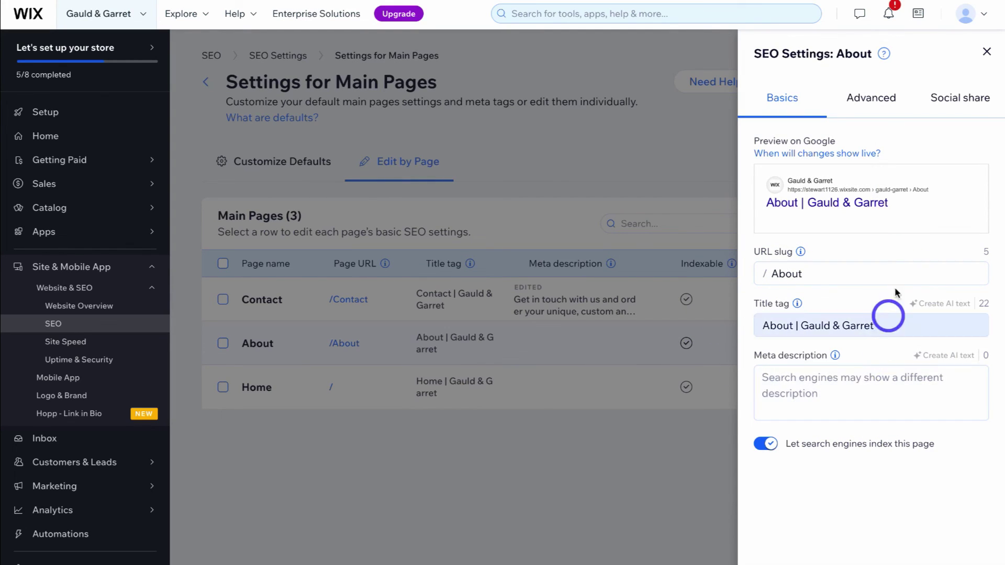
{"action": "left_click", "coordinate": [986, 51]}
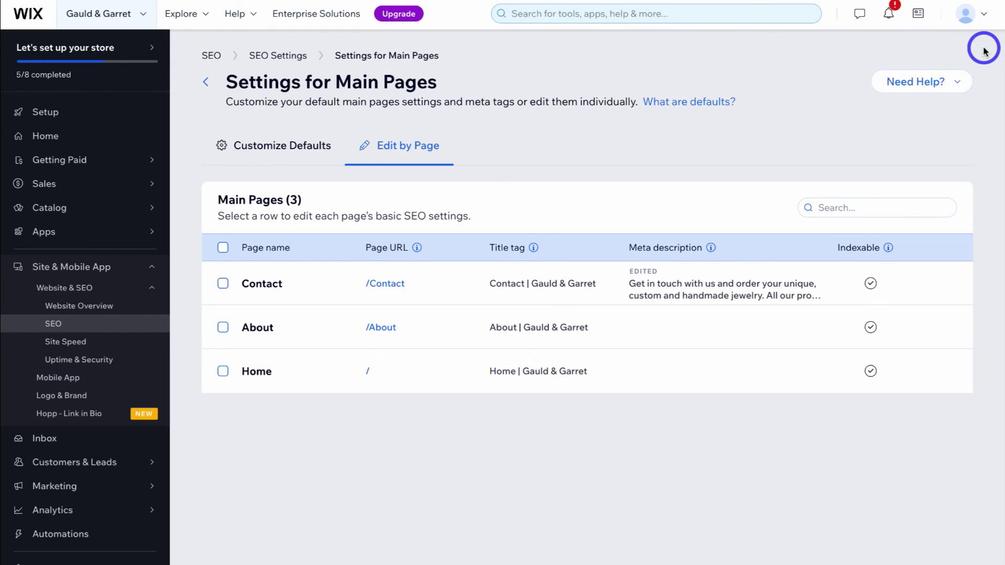